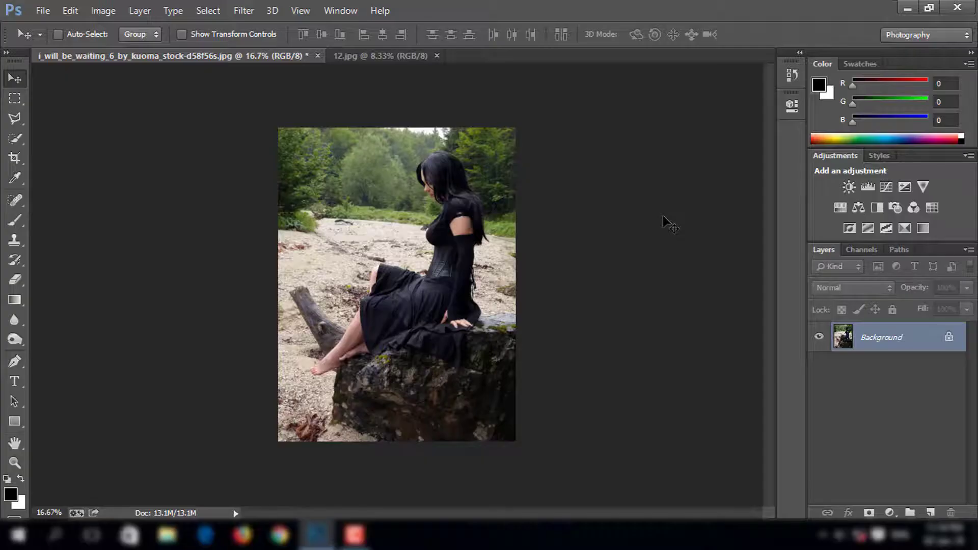
# With the Pen tool, zoom in and start the path along the top of the woman's hair
pyautogui.click(10, 362)
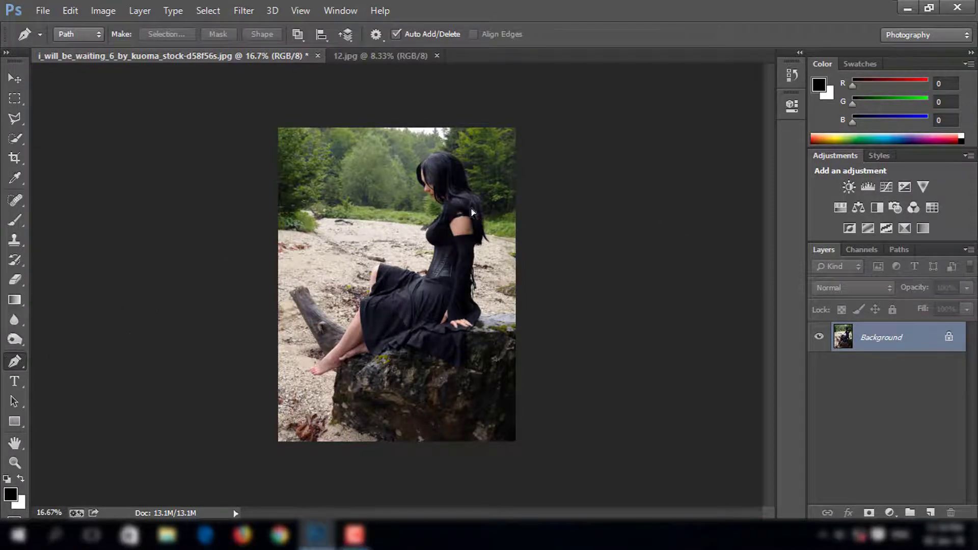
pyautogui.scroll(3, 472, 213)
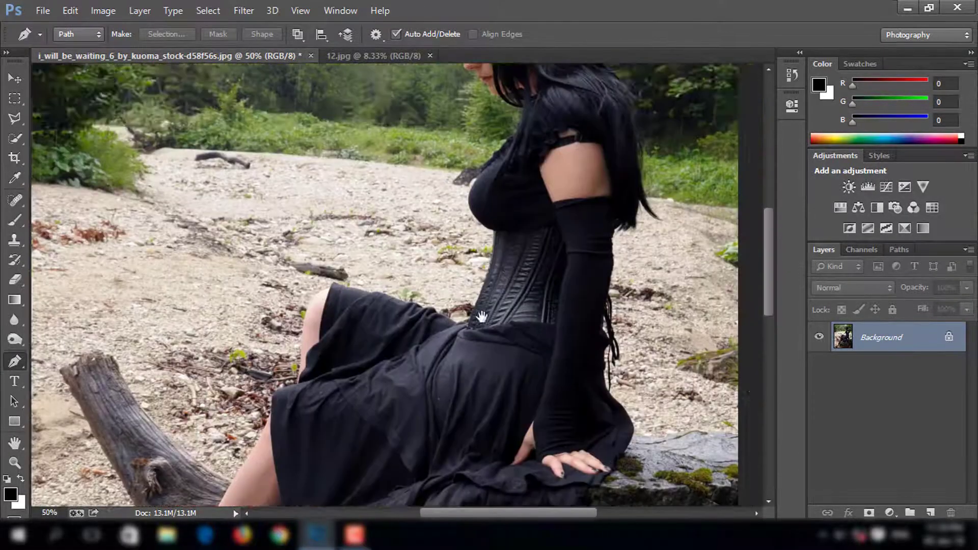
pyautogui.moveTo(481, 317)
pyautogui.mouseDown()
pyautogui.moveTo(418, 393)
pyautogui.moveTo(411, 370)
pyautogui.mouseUp()
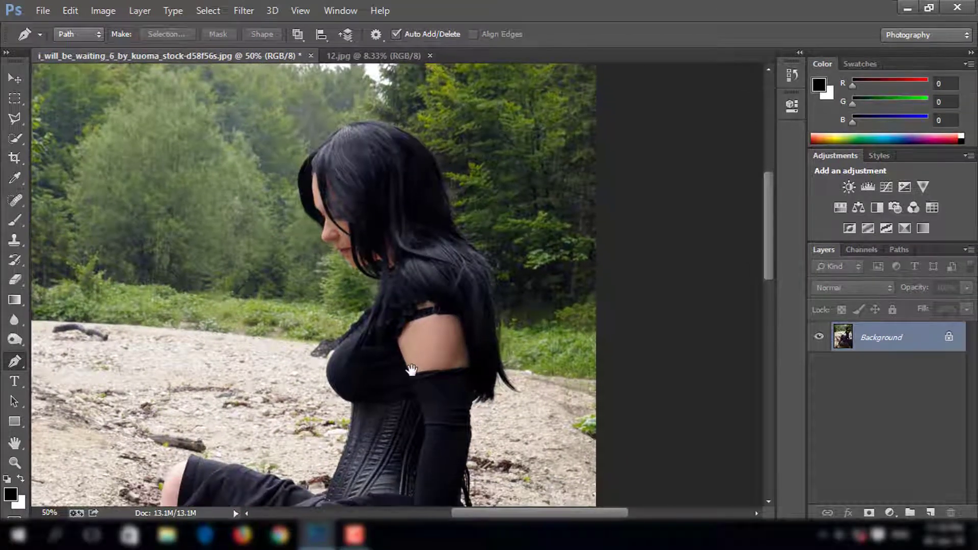
pyautogui.click(463, 237)
pyautogui.moveTo(443, 154); pyautogui.dragTo(445, 152)
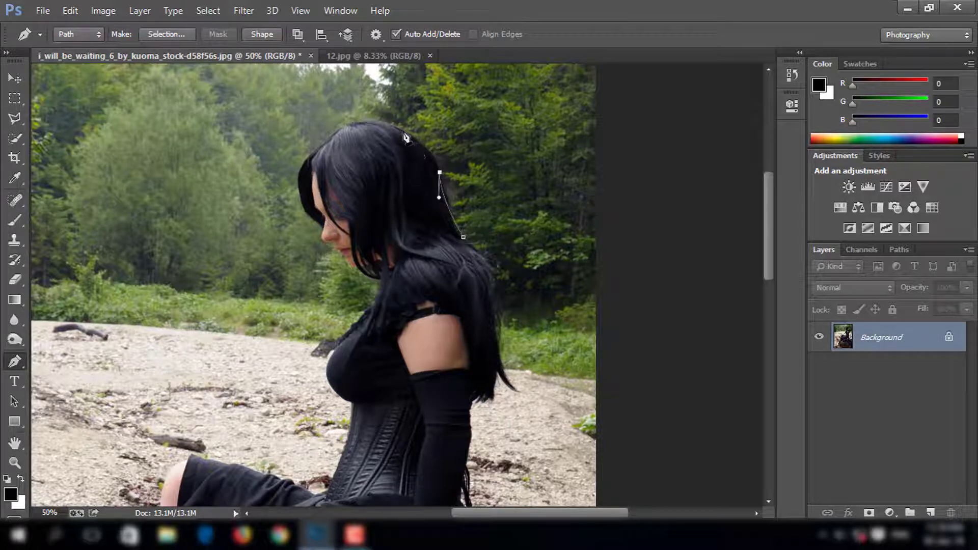
pyautogui.moveTo(394, 131); pyautogui.dragTo(376, 124)
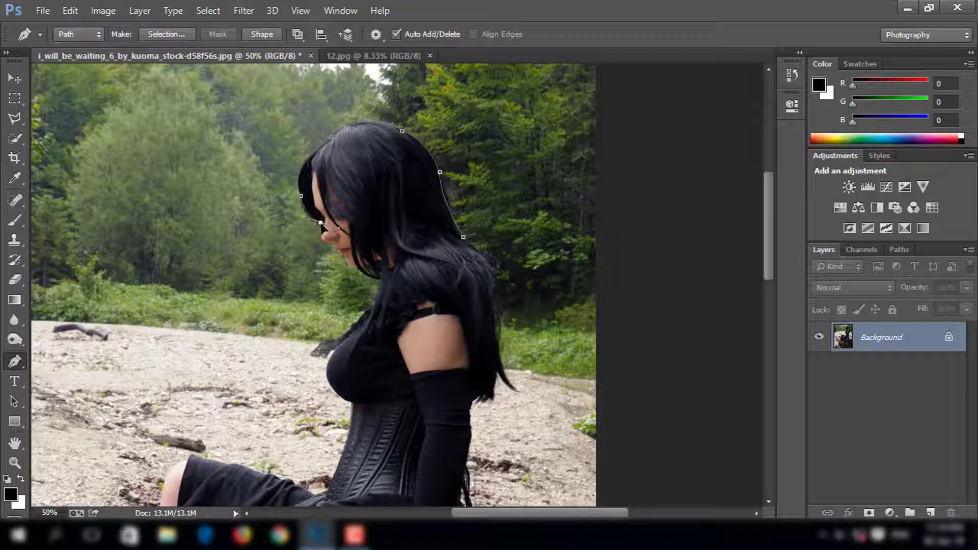
# Continue the path down the face past the nose, lips and chin
pyautogui.scroll(3, 251, 242)
pyautogui.moveTo(204, 153)
pyautogui.mouseDown()
pyautogui.moveTo(357, 338)
pyautogui.moveTo(422, 305)
pyautogui.mouseUp()
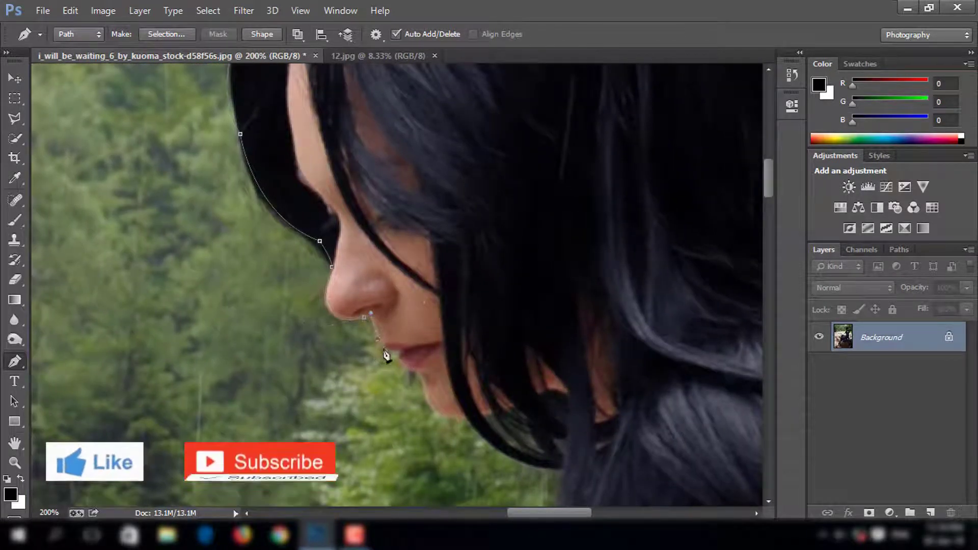
pyautogui.click(405, 353)
pyautogui.moveTo(416, 373); pyautogui.dragTo(442, 378)
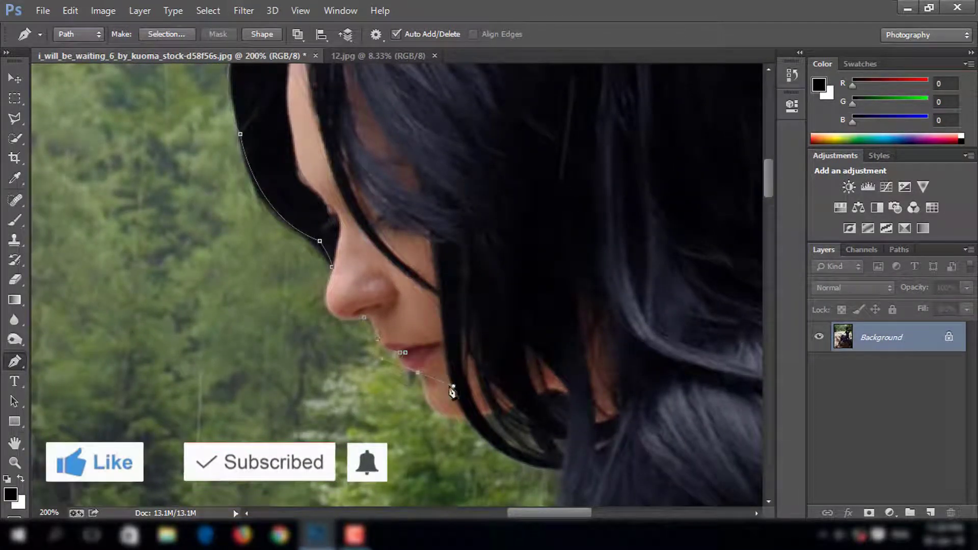
pyautogui.click(429, 394)
pyautogui.moveTo(471, 426); pyautogui.dragTo(392, 252)
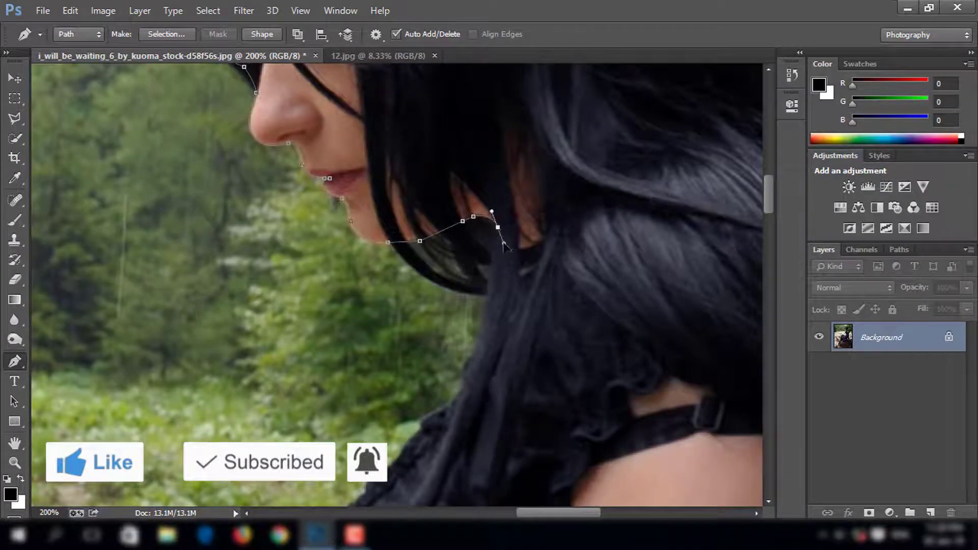
# Extend the path down the hair edge to where the chest meets the corset
pyautogui.moveTo(476, 380); pyautogui.dragTo(513, 193)
pyautogui.click(489, 213)
pyautogui.click(463, 238)
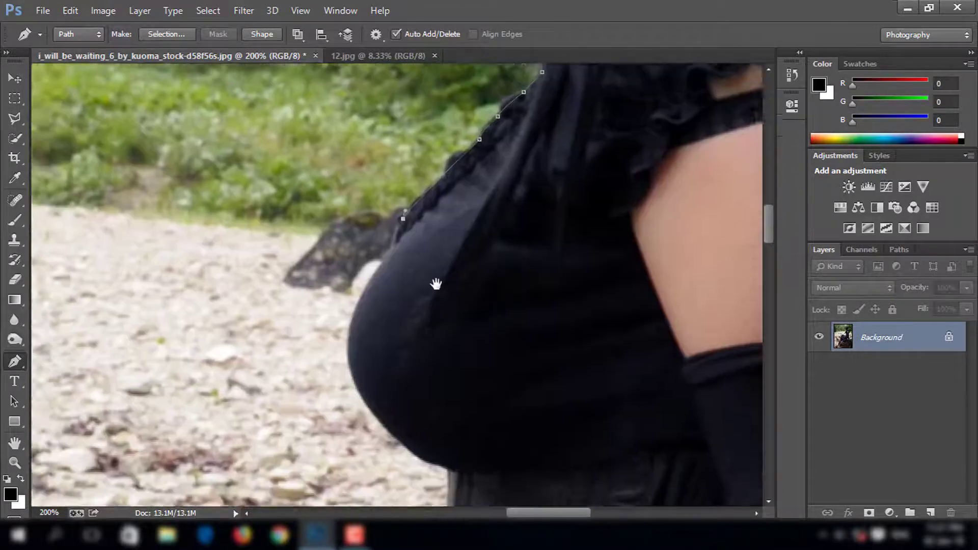
pyautogui.moveTo(371, 341); pyautogui.dragTo(267, 159)
pyautogui.moveTo(297, 366); pyautogui.dragTo(432, 452)
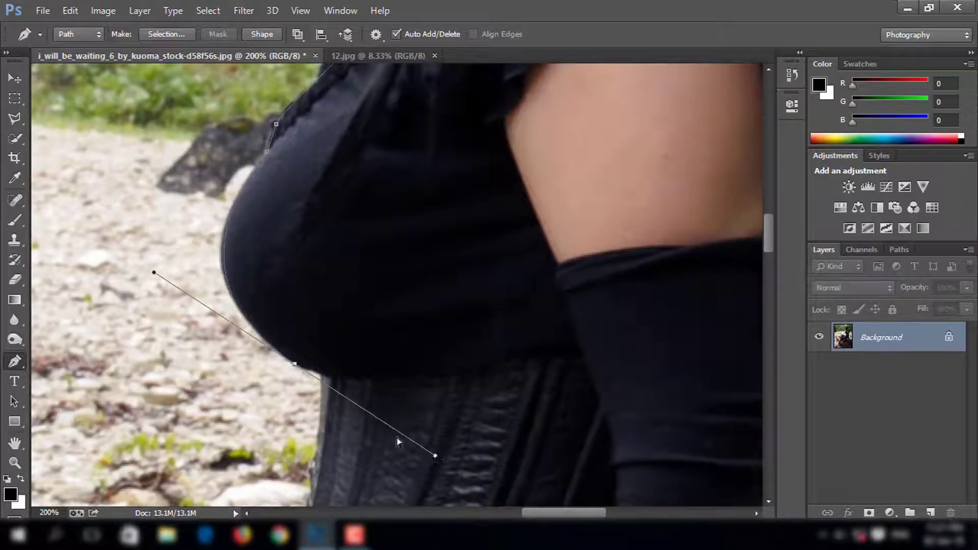
# Trace down the corset and anchor at its bottom edge
pyautogui.moveTo(314, 502); pyautogui.dragTo(341, 253)
pyautogui.moveTo(321, 306); pyautogui.dragTo(350, 181)
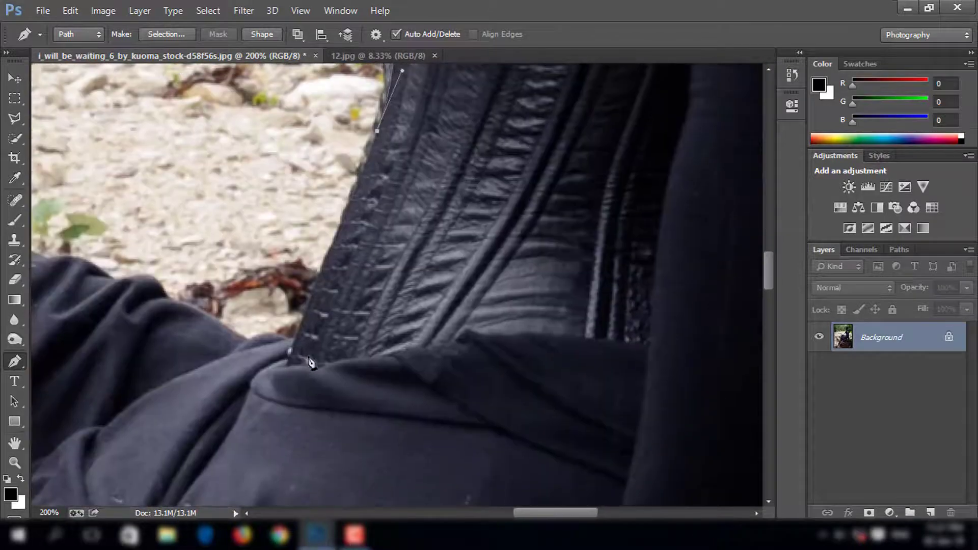
pyautogui.moveTo(265, 351)
pyautogui.mouseDown()
pyautogui.moveTo(407, 307)
pyautogui.moveTo(409, 292)
pyautogui.mouseUp()
pyautogui.moveTo(317, 281); pyautogui.dragTo(505, 287)
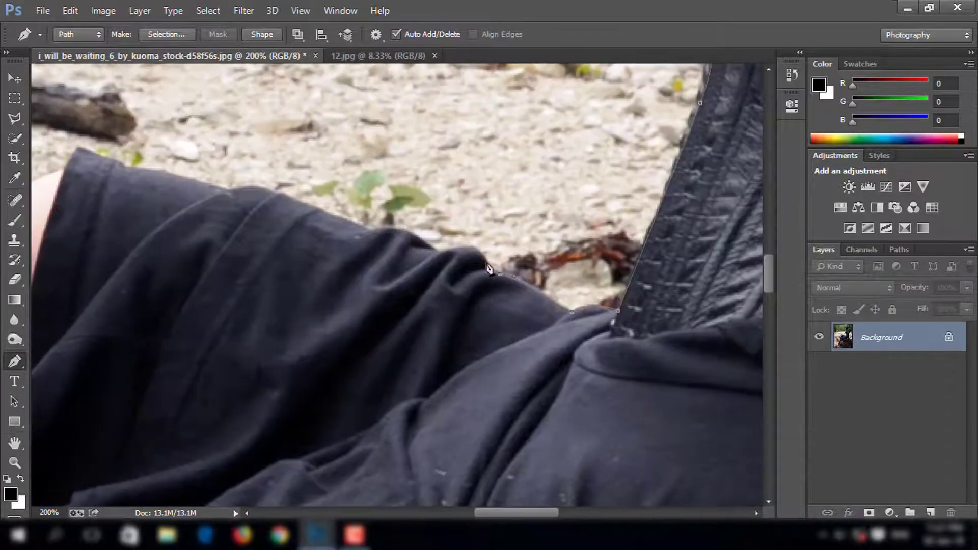
pyautogui.moveTo(423, 260)
pyautogui.mouseDown()
pyautogui.moveTo(487, 255)
pyautogui.moveTo(461, 312)
pyautogui.moveTo(505, 264)
pyautogui.mouseUp()
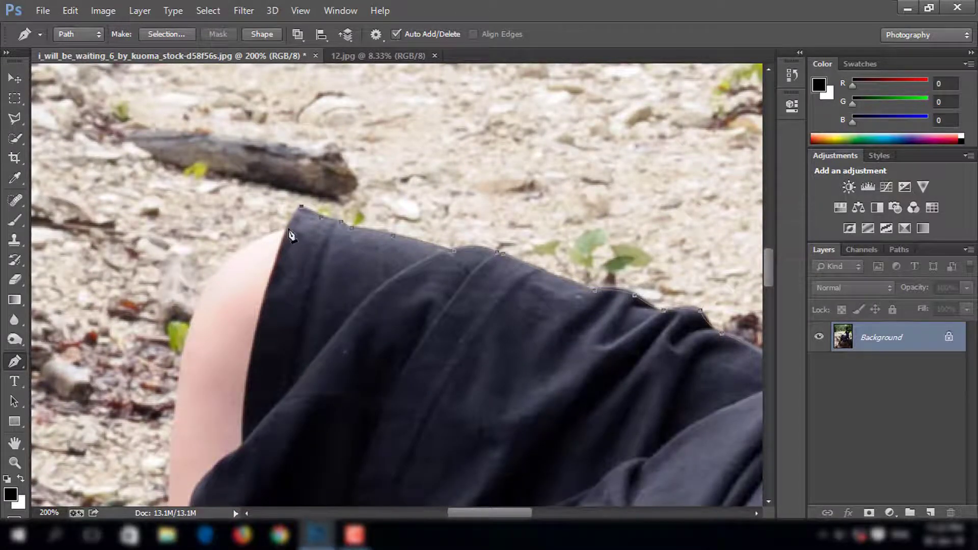
# Add anchors along the skirt's upper edge and down the edge of the leg
pyautogui.scroll(-2, 306, 229)
pyautogui.hscroll(-3, 306, 229)
pyautogui.click(344, 241)
pyautogui.scroll(-3, 344, 275)
pyautogui.click(344, 310)
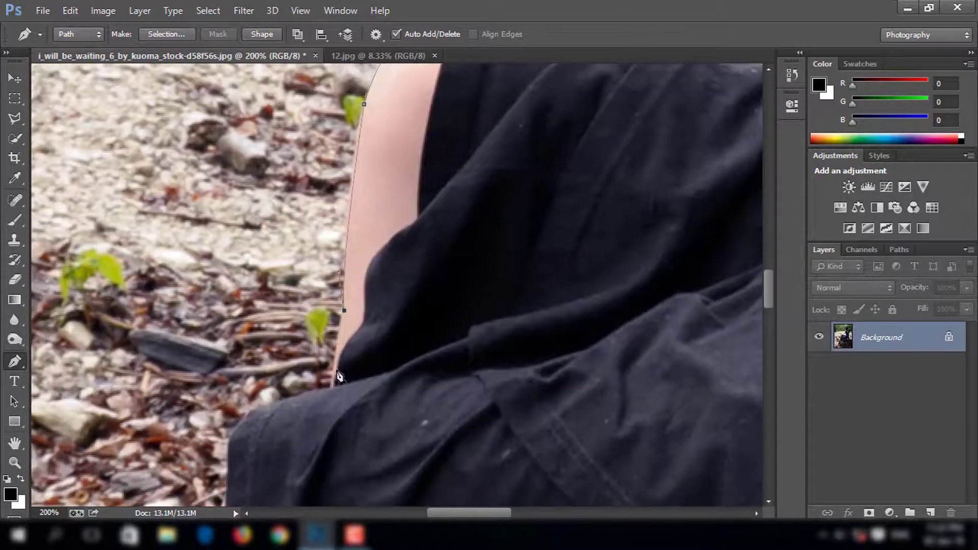
pyautogui.hscroll(-2, 360, 399)
pyautogui.scroll(-3, 361, 400)
pyautogui.scroll(-2, 407, 196)
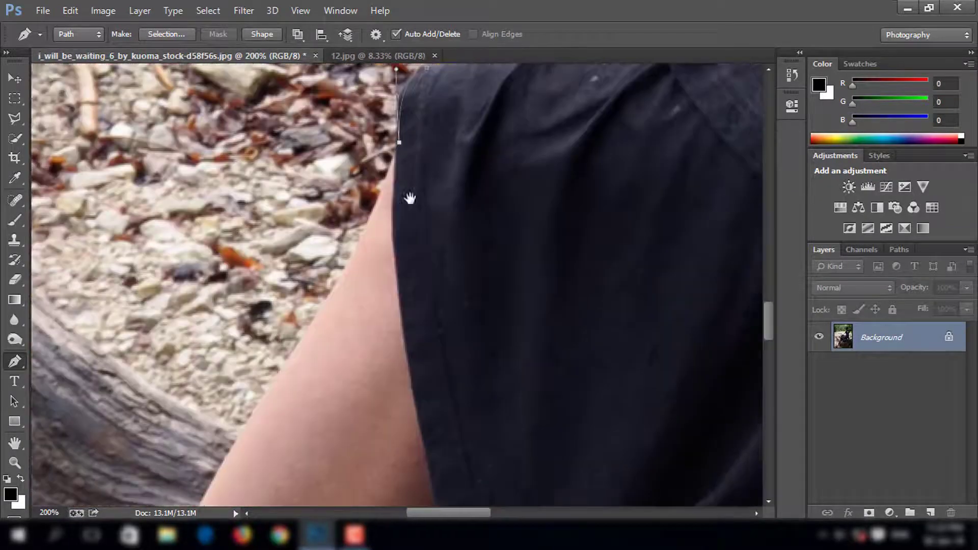
pyautogui.scroll(-1, 408, 196)
pyautogui.moveTo(348, 271); pyautogui.dragTo(325, 304)
# Continue the path down the shin, around the ankle and under the foot
pyautogui.scroll(-3, 349, 278)
pyautogui.scroll(-3, 383, 277)
pyautogui.click(455, 280)
pyautogui.scroll(-3, 384, 342)
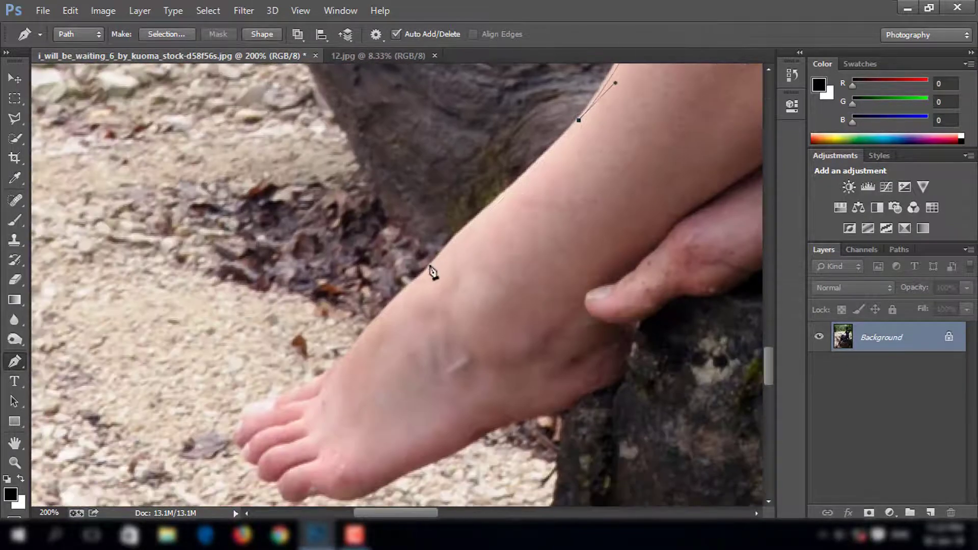
pyautogui.click(431, 265)
pyautogui.moveTo(429, 335); pyautogui.dragTo(550, 187)
pyautogui.moveTo(473, 199)
pyautogui.mouseDown()
pyautogui.moveTo(457, 220)
pyautogui.moveTo(413, 238)
pyautogui.mouseUp()
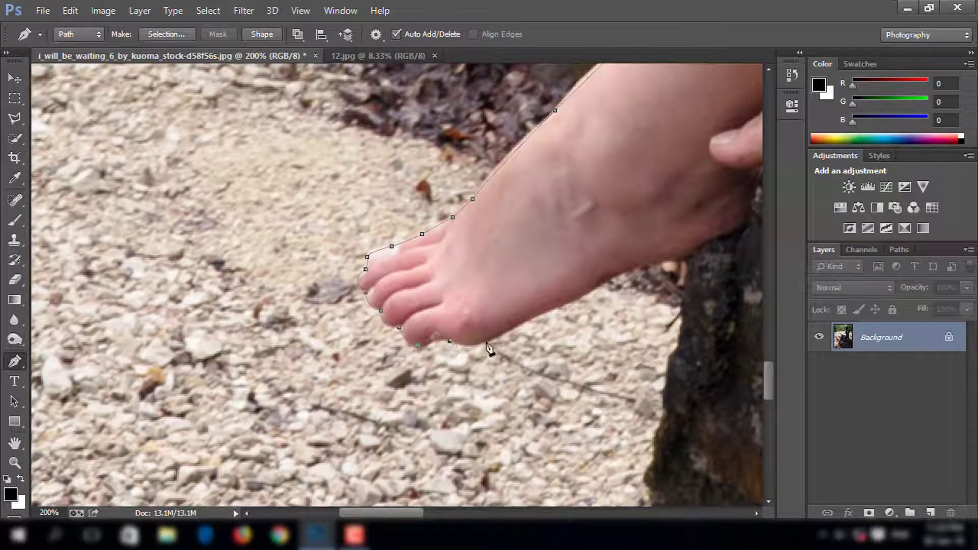
pyautogui.moveTo(564, 311); pyautogui.dragTo(327, 346)
pyautogui.moveTo(429, 297); pyautogui.dragTo(463, 297)
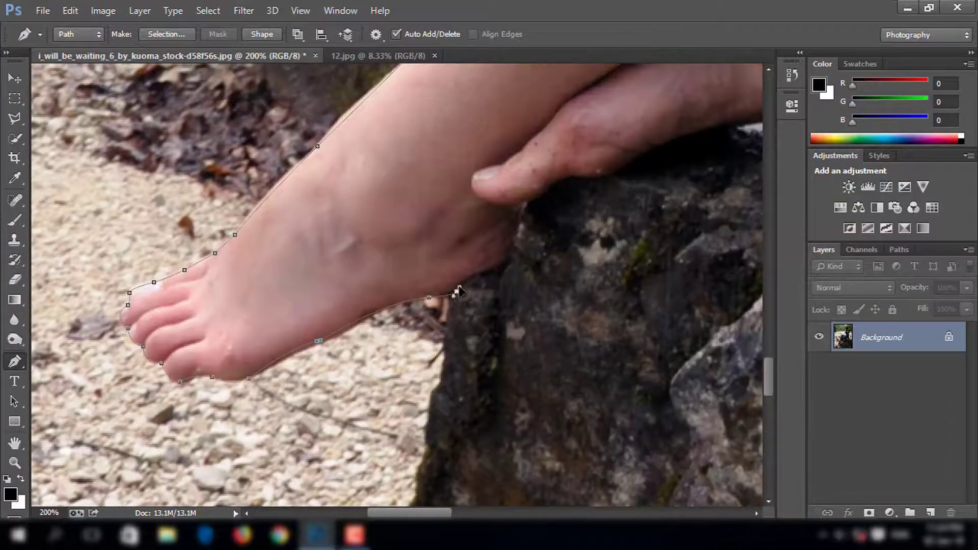
# Curve the path around the heel to where it meets the skirt
pyautogui.click(616, 170)
pyautogui.moveTo(616, 169); pyautogui.dragTo(327, 327)
pyautogui.moveTo(406, 293); pyautogui.dragTo(474, 279)
pyautogui.moveTo(545, 276); pyautogui.dragTo(552, 285)
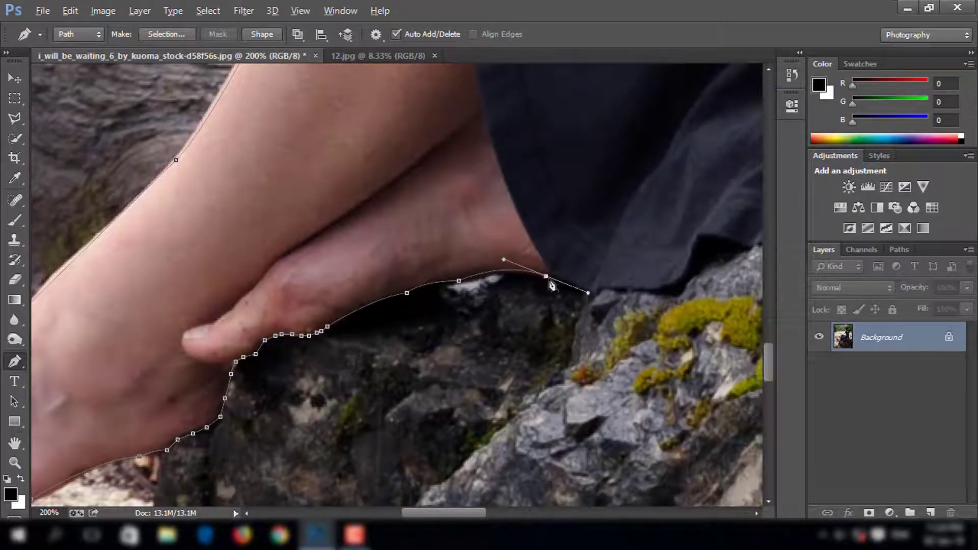
pyautogui.click(594, 293)
# Anchor along the skirt hem, up its fold and around the next fold
pyautogui.click(679, 281)
pyautogui.click(686, 269)
pyautogui.click(692, 252)
pyautogui.click(699, 238)
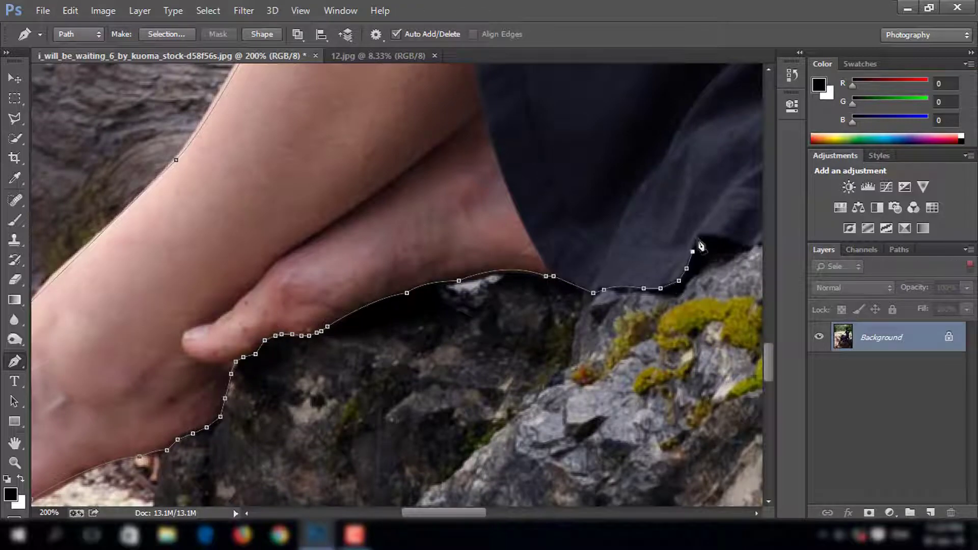
pyautogui.moveTo(752, 252); pyautogui.dragTo(398, 275)
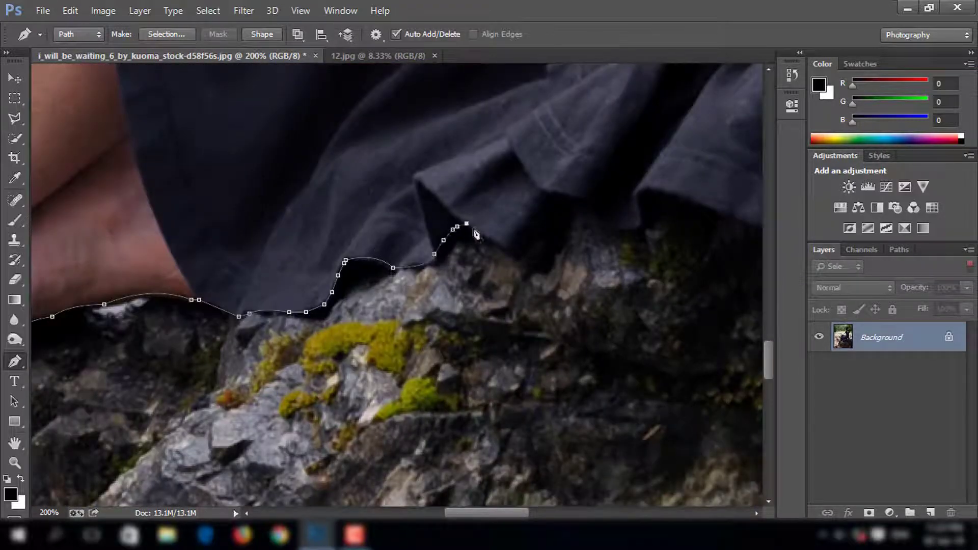
pyautogui.moveTo(551, 243); pyautogui.dragTo(342, 325)
pyautogui.moveTo(364, 285); pyautogui.dragTo(371, 278)
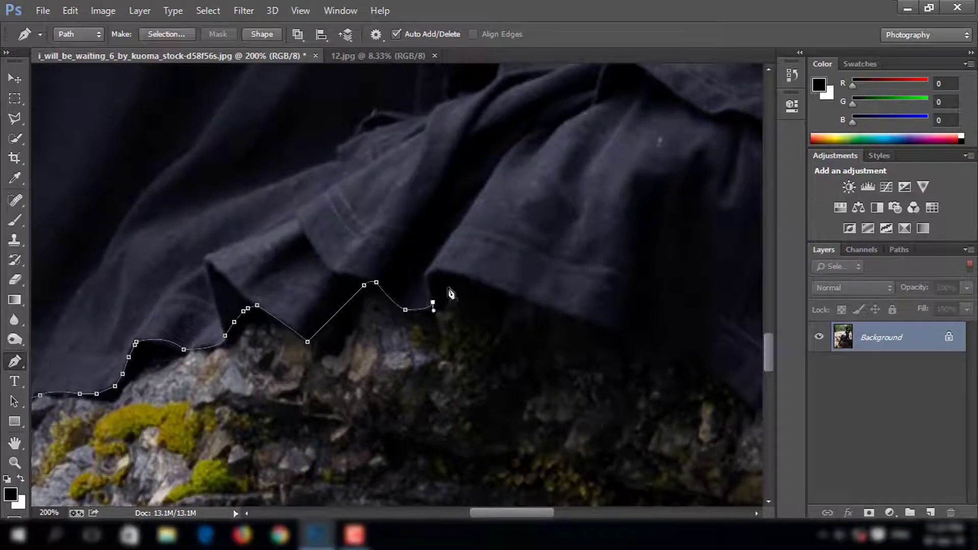
pyautogui.click(502, 300)
# Trace the cloth edge along the hem down to the rock
pyautogui.moveTo(607, 341); pyautogui.dragTo(229, 319)
pyautogui.click(234, 295)
pyautogui.click(258, 307)
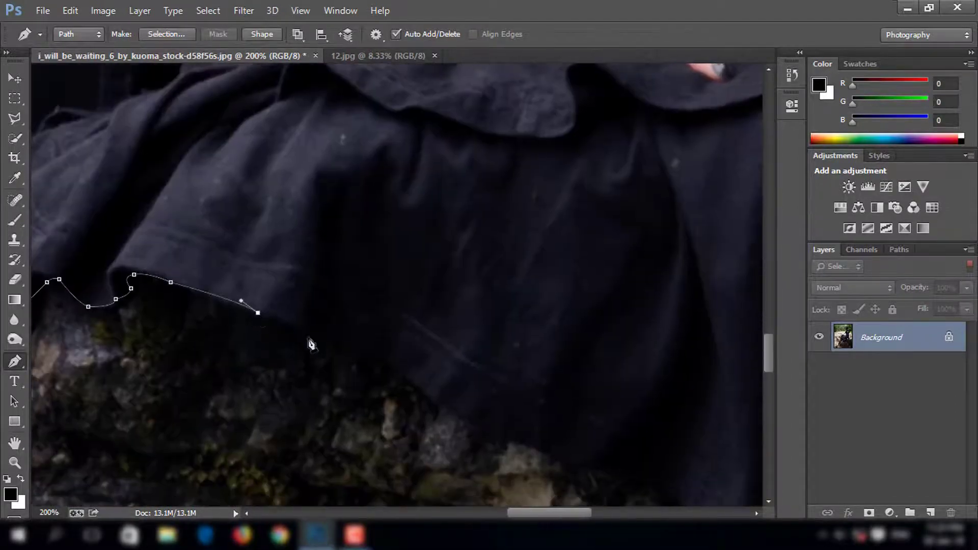
pyautogui.moveTo(364, 366); pyautogui.dragTo(262, 320)
pyautogui.click(279, 325)
pyautogui.moveTo(389, 387); pyautogui.dragTo(289, 287)
pyautogui.click(295, 260)
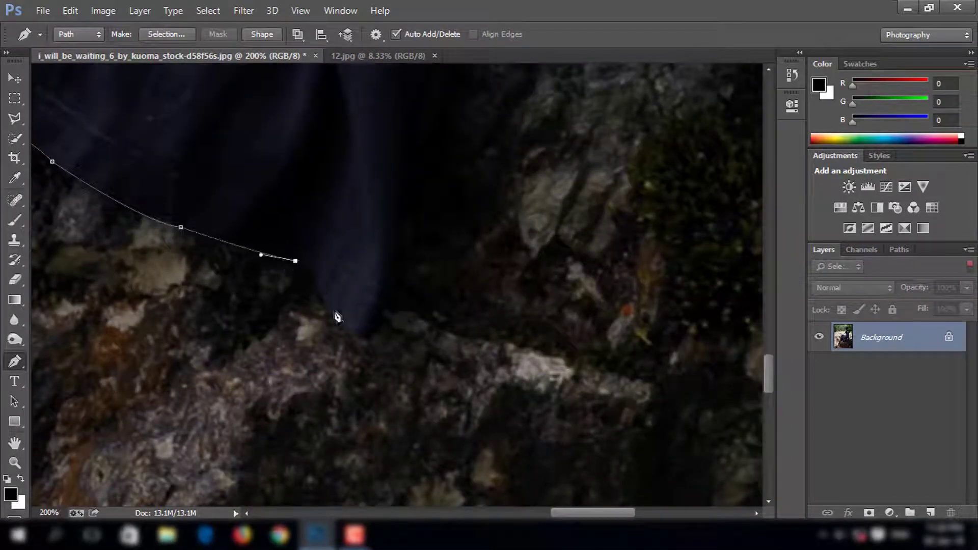
pyautogui.click(335, 311)
pyautogui.moveTo(388, 299); pyautogui.dragTo(403, 224)
# Follow the skirt's side above the rock, past the moss, toward the hand
pyautogui.moveTo(396, 190); pyautogui.dragTo(269, 422)
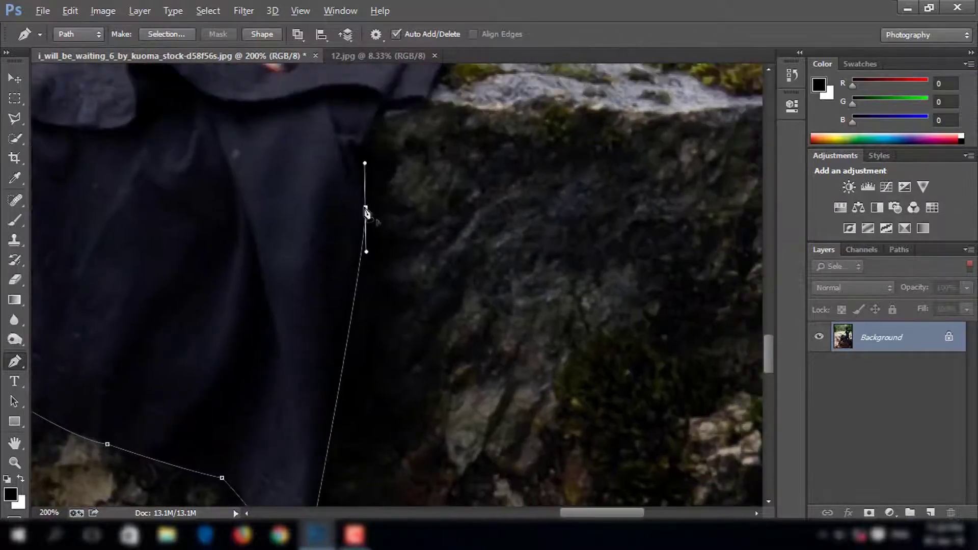
pyautogui.moveTo(367, 212); pyautogui.dragTo(327, 285)
pyautogui.moveTo(336, 222); pyautogui.dragTo(355, 214)
pyautogui.moveTo(427, 165)
pyautogui.mouseDown()
pyautogui.moveTo(465, 163)
pyautogui.moveTo(351, 320)
pyautogui.mouseUp()
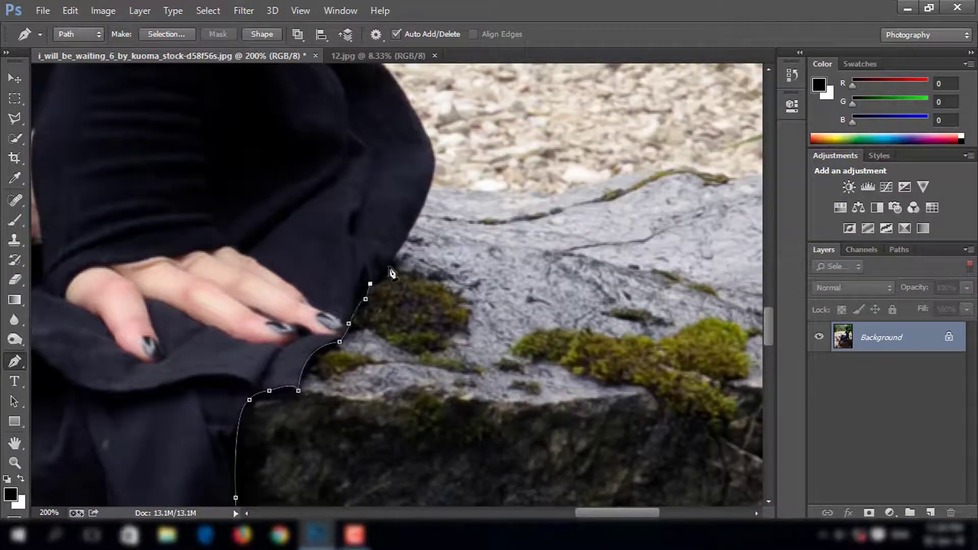
pyautogui.moveTo(391, 272); pyautogui.dragTo(394, 387)
pyautogui.moveTo(403, 225)
pyautogui.mouseDown()
pyautogui.moveTo(407, 204)
pyautogui.moveTo(422, 357)
pyautogui.mouseUp()
# Outline below the hand and fingers, up the arm and the back of the hair
pyautogui.moveTo(447, 251)
pyautogui.mouseDown()
pyautogui.moveTo(475, 246)
pyautogui.moveTo(490, 277)
pyautogui.mouseUp()
pyautogui.moveTo(448, 127); pyautogui.dragTo(448, 382)
pyautogui.moveTo(451, 209)
pyautogui.mouseDown()
pyautogui.moveTo(435, 173)
pyautogui.moveTo(421, 293)
pyautogui.mouseUp()
pyautogui.moveTo(585, 243); pyautogui.dragTo(606, 471)
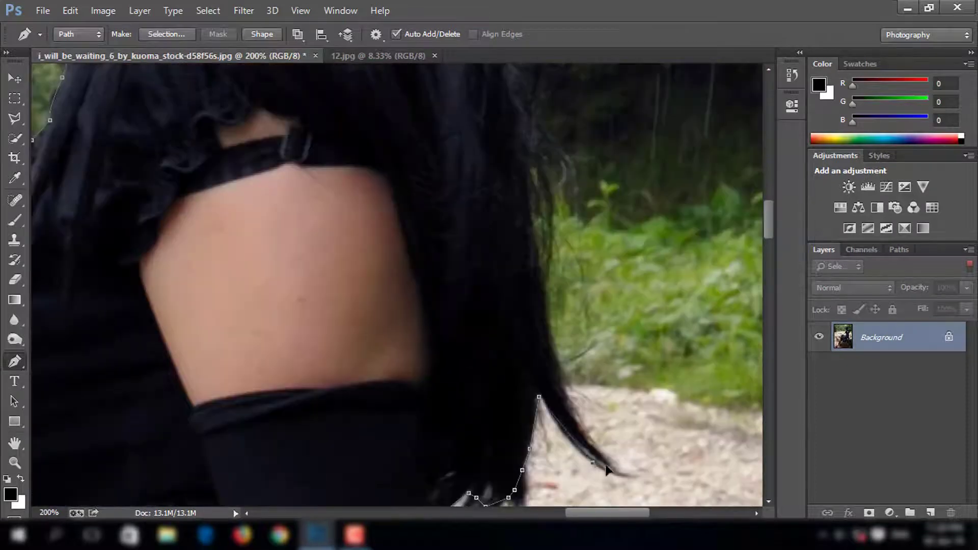
pyautogui.click(561, 376)
pyautogui.moveTo(629, 153); pyautogui.dragTo(629, 219)
pyautogui.moveTo(628, 83); pyautogui.dragTo(628, 323)
pyautogui.click(552, 168)
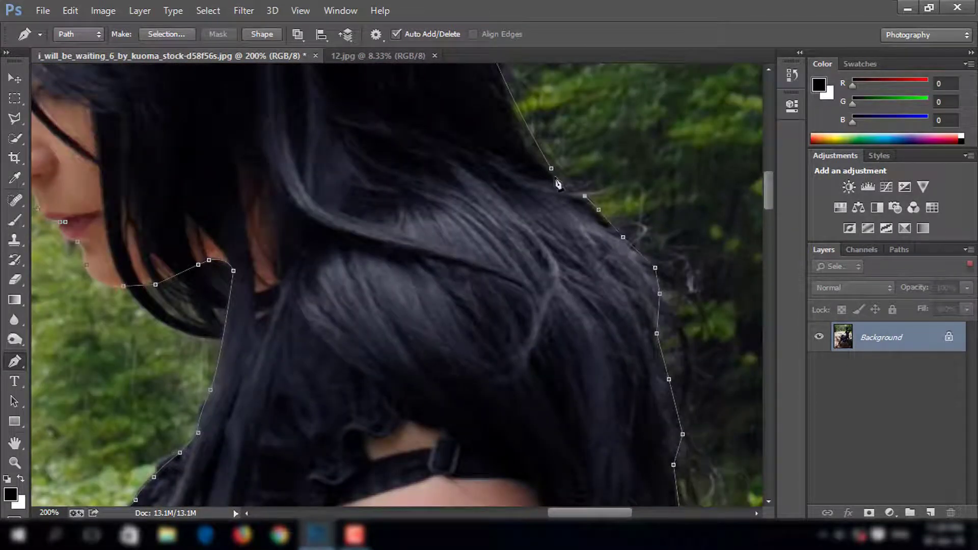
# Convert the finished path into a selection with zero feather and fit the photo on screen
pyautogui.rightClick(340, 205)
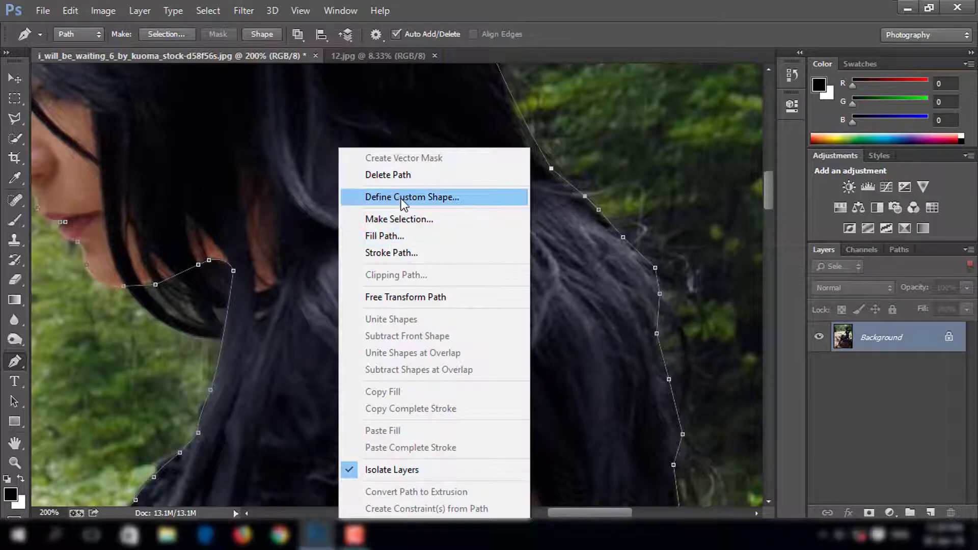
pyautogui.click(415, 221)
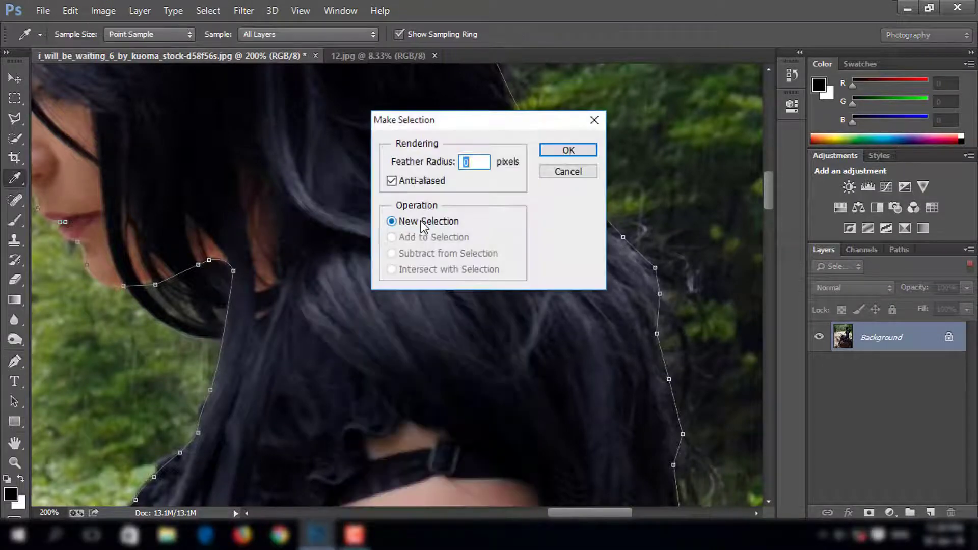
pyautogui.click(568, 150)
pyautogui.hotkey('ctrl', '0')
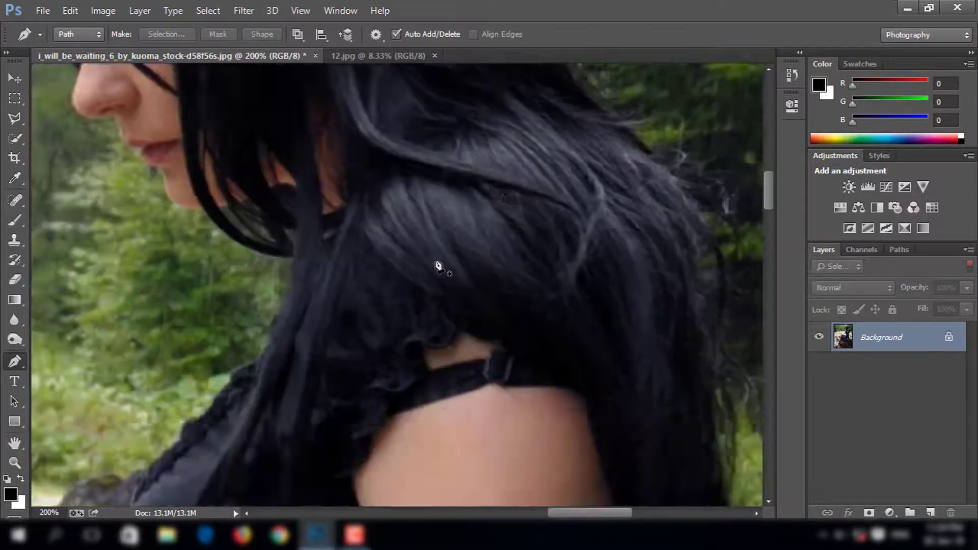
pyautogui.click(13, 79)
# In Refine Edge, brush the hair, under-chin and arm edges of the selection
pyautogui.press('w')
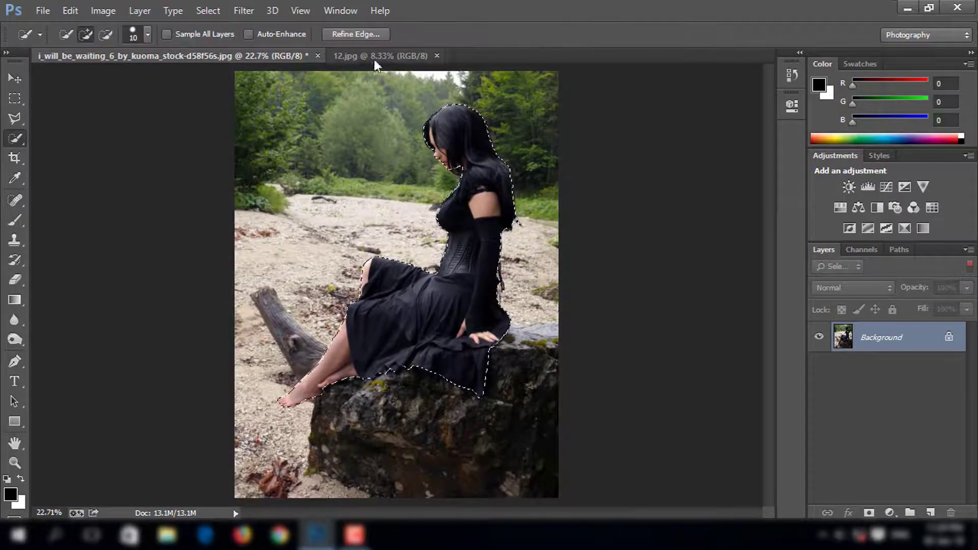
pyautogui.click(351, 35)
pyautogui.hotkey('ctrl', '+')
pyautogui.hotkey('ctrl', '+')
pyautogui.hotkey('ctrl', '+')
pyautogui.moveTo(291, 68)
pyautogui.mouseDown()
pyautogui.moveTo(300, 276)
pyautogui.moveTo(402, 373)
pyautogui.mouseUp()
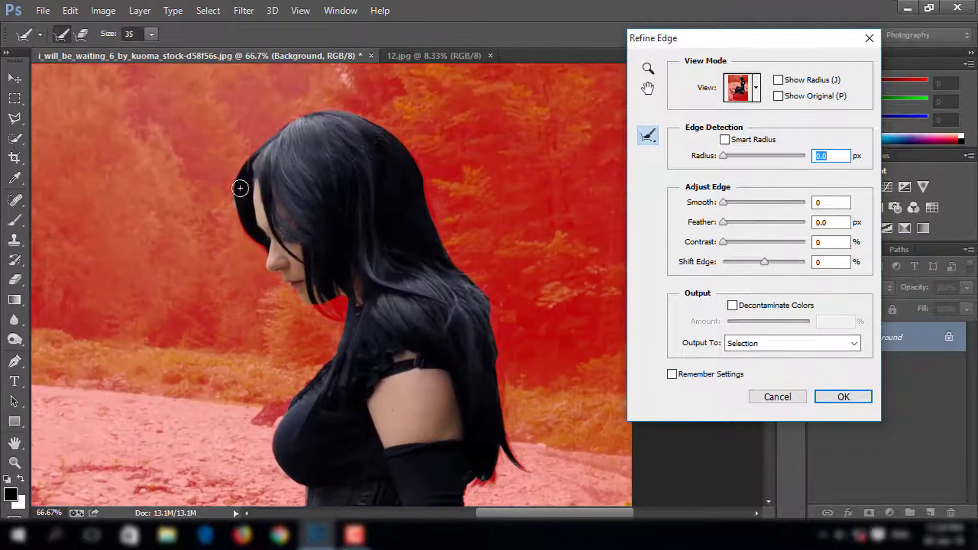
pyautogui.moveTo(312, 308); pyautogui.dragTo(334, 316)
pyautogui.moveTo(421, 349)
pyautogui.mouseDown()
pyautogui.moveTo(353, 220)
pyautogui.moveTo(377, 348)
pyautogui.mouseUp()
pyautogui.scroll(-5, 356, 331)
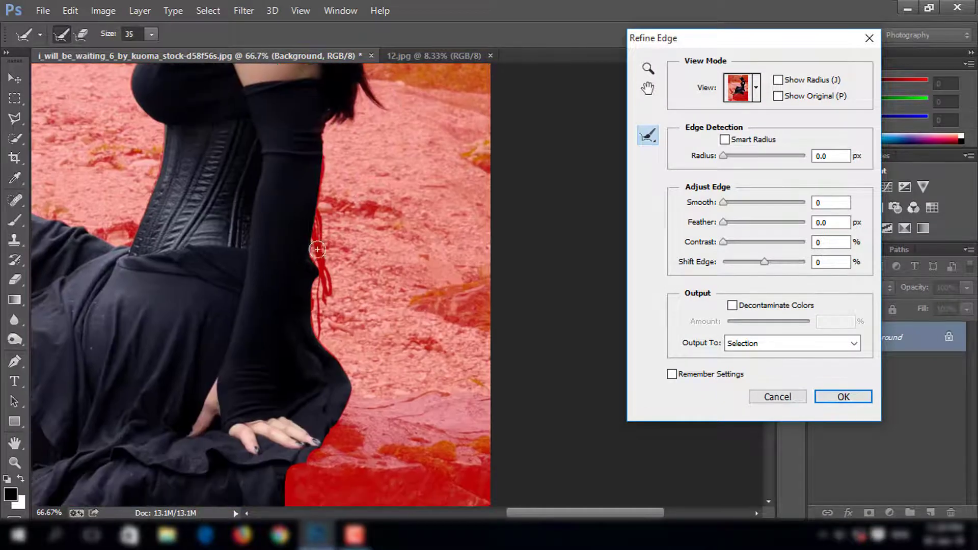
pyautogui.moveTo(329, 158)
pyautogui.mouseDown()
pyautogui.moveTo(334, 261)
pyautogui.moveTo(321, 307)
pyautogui.mouseUp()
# Set Smooth 7, Feather 2.4 px, Contrast 40, Decontaminate Colors, output to new masked layer
pyautogui.scroll(-4, 324, 314)
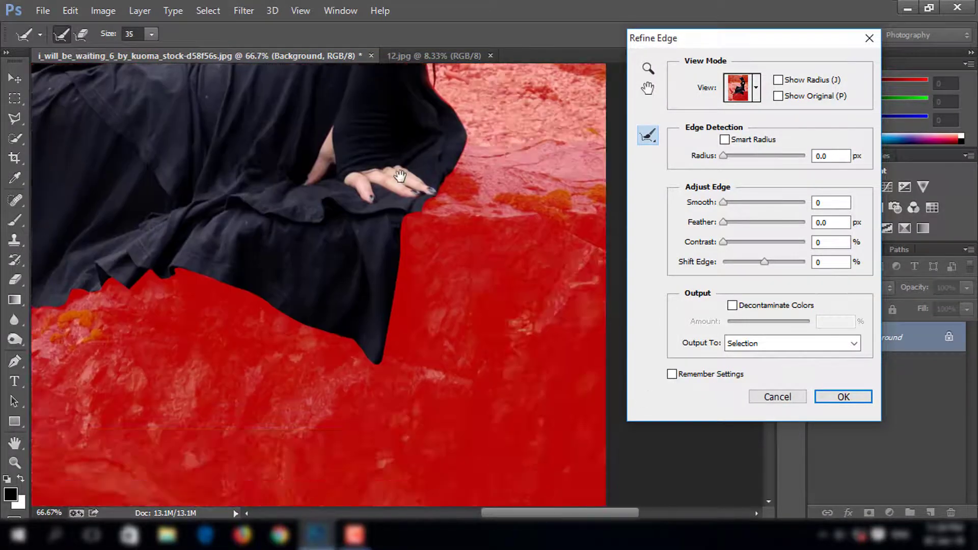
pyautogui.hscroll(-3, 331, 255)
pyautogui.scroll(10, 350, 200)
pyautogui.hscroll(-3, 350, 201)
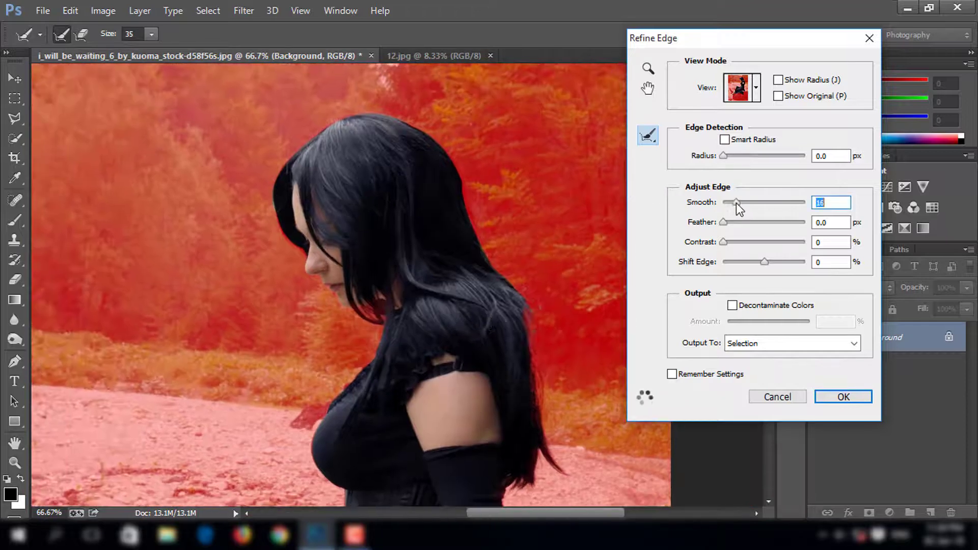
pyautogui.moveTo(739, 203)
pyautogui.mouseDown()
pyautogui.moveTo(730, 203)
pyautogui.moveTo(734, 223)
pyautogui.mouseUp()
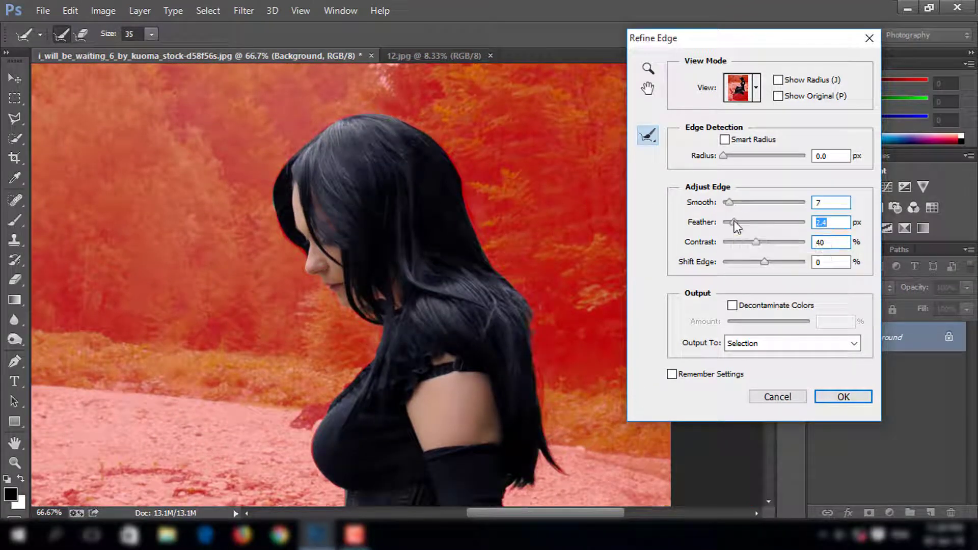
pyautogui.click(732, 305)
pyautogui.click(856, 397)
# Drag the cut-out woman layer into the 12.jpg scene and dismiss the warning
pyautogui.press('v')
pyautogui.hotkey('ctrl', '0')
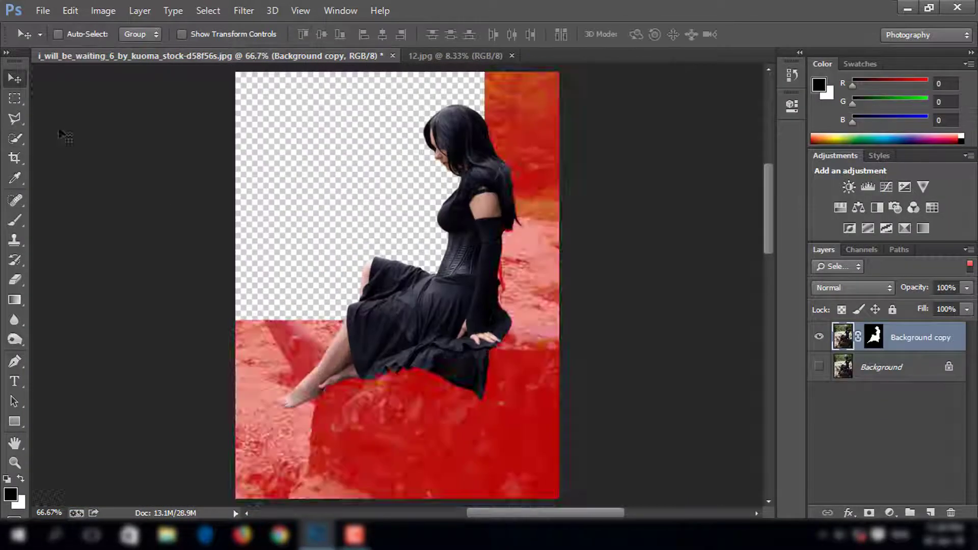
pyautogui.moveTo(540, 245)
pyautogui.mouseDown()
pyautogui.moveTo(411, 94)
pyautogui.moveTo(396, 279)
pyautogui.moveTo(409, 265)
pyautogui.mouseUp()
pyautogui.click(382, 188)
# Scale the woman down, place her on the rock ledge and tilt her about 9 degrees
pyautogui.scroll(5, 409, 264)
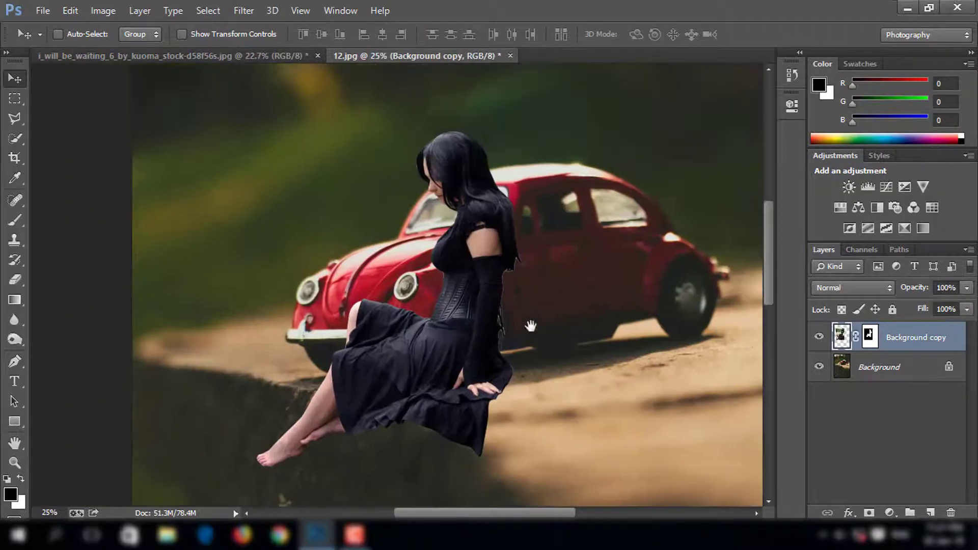
pyautogui.hotkey('ctrl', 't')
pyautogui.scroll(-5, 277, 146)
pyautogui.moveTo(290, 345); pyautogui.dragTo(316, 312)
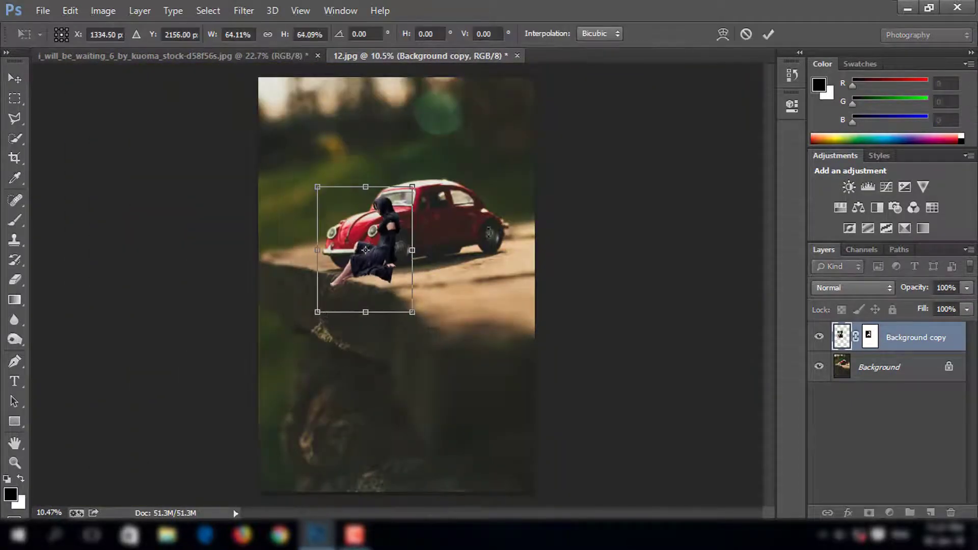
pyautogui.press('Return')
pyautogui.moveTo(374, 230); pyautogui.dragTo(376, 240)
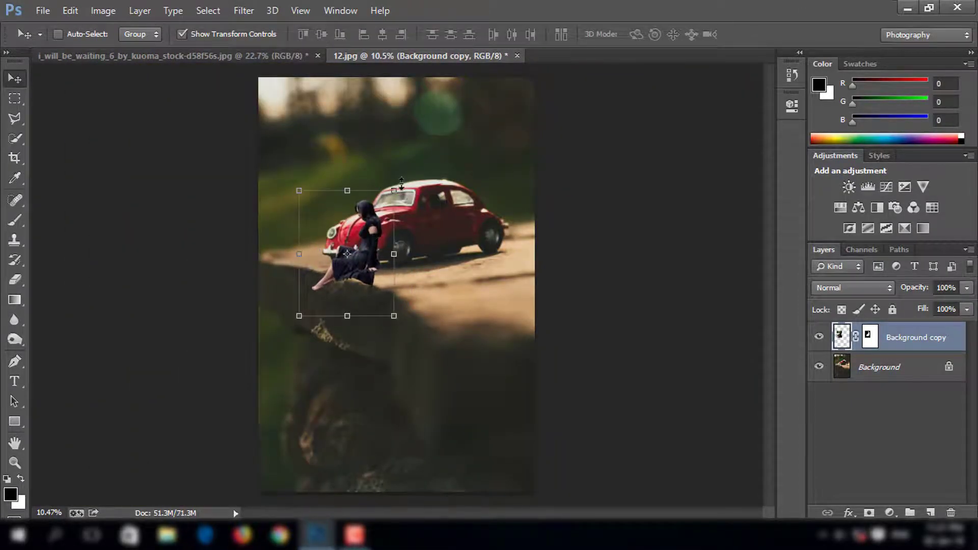
pyautogui.hotkey('ctrl', 't')
pyautogui.moveTo(405, 165); pyautogui.dragTo(364, 230)
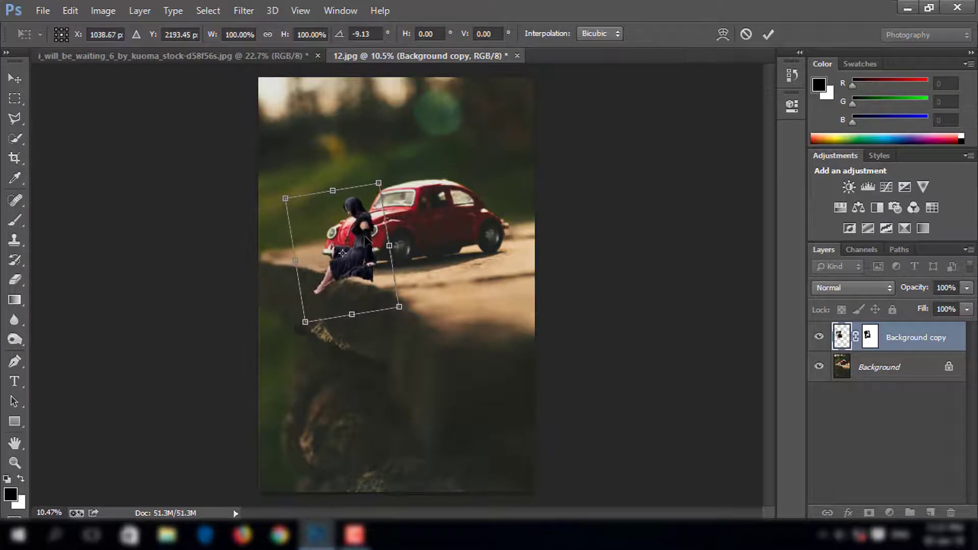
pyautogui.press('Return')
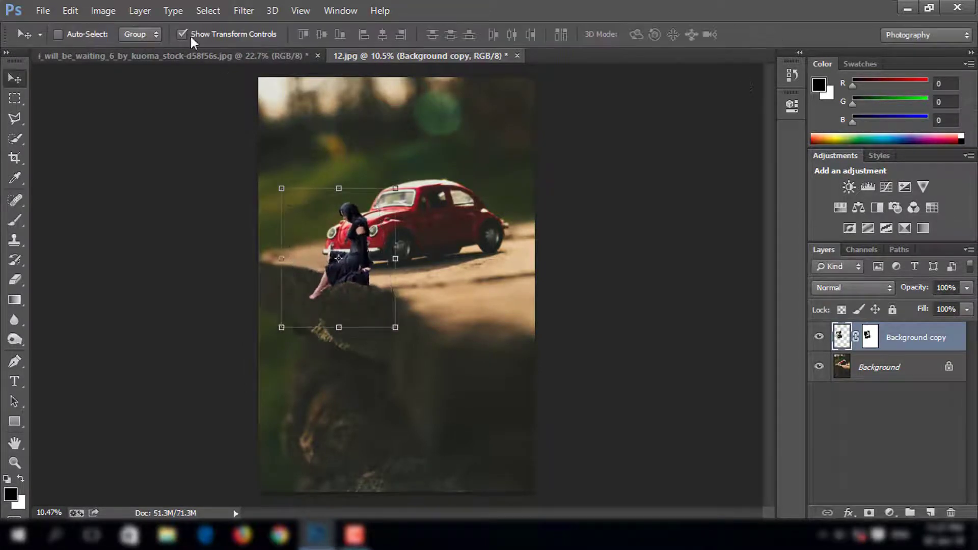
# Apply the layer mask to the woman layer and test, then cancel, a further rotation
pyautogui.rightClick(869, 336)
pyautogui.click(880, 389)
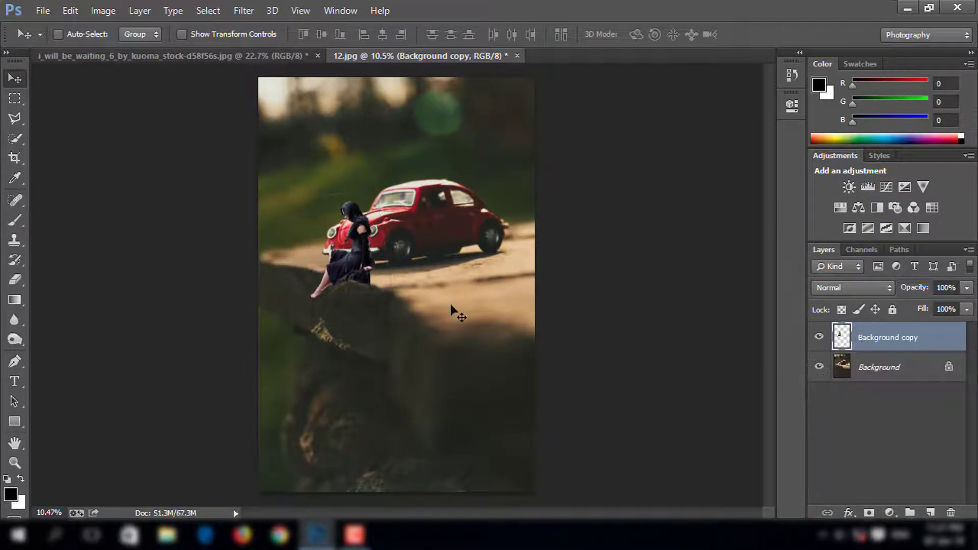
pyautogui.click(818, 337)
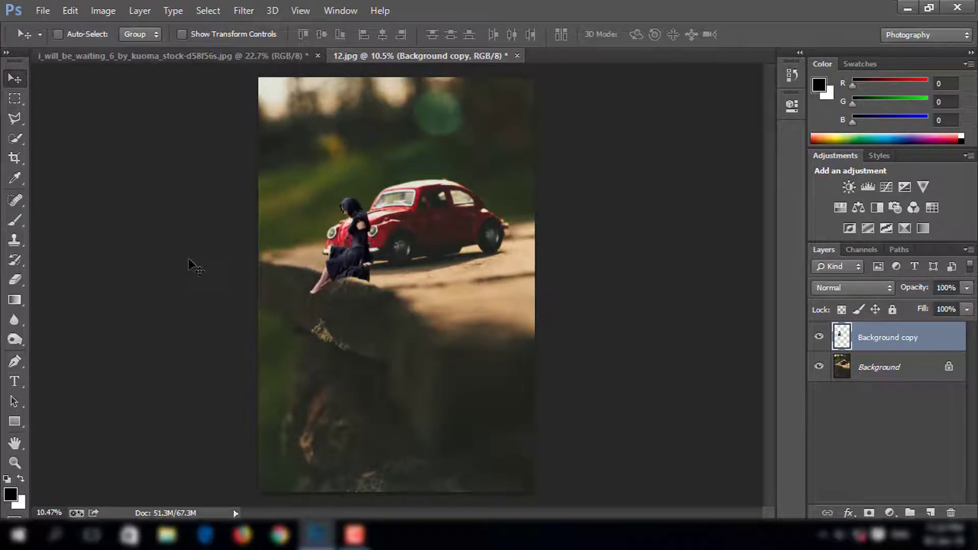
pyautogui.click(182, 34)
pyautogui.click(408, 174)
pyautogui.moveTo(408, 175); pyautogui.dragTo(449, 160)
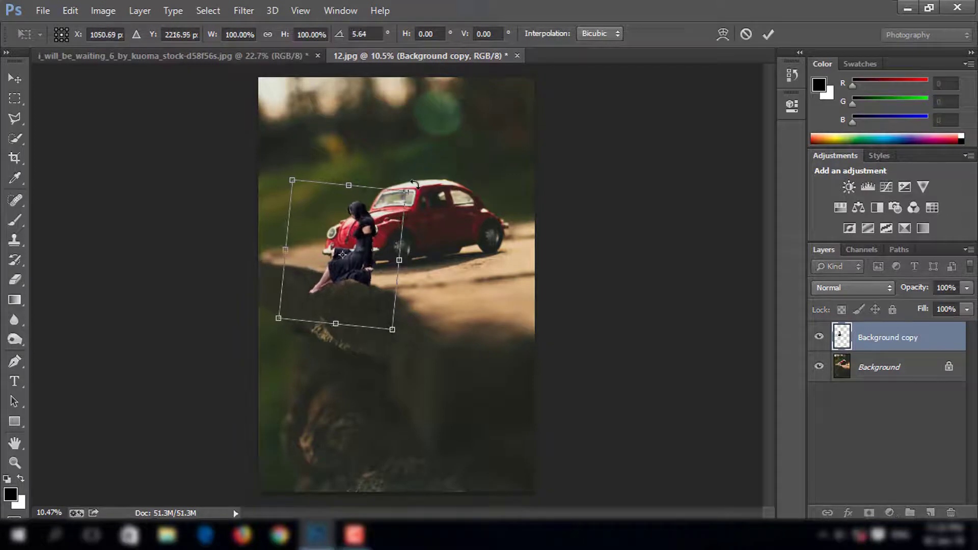
pyautogui.press('Escape')
pyautogui.click(182, 34)
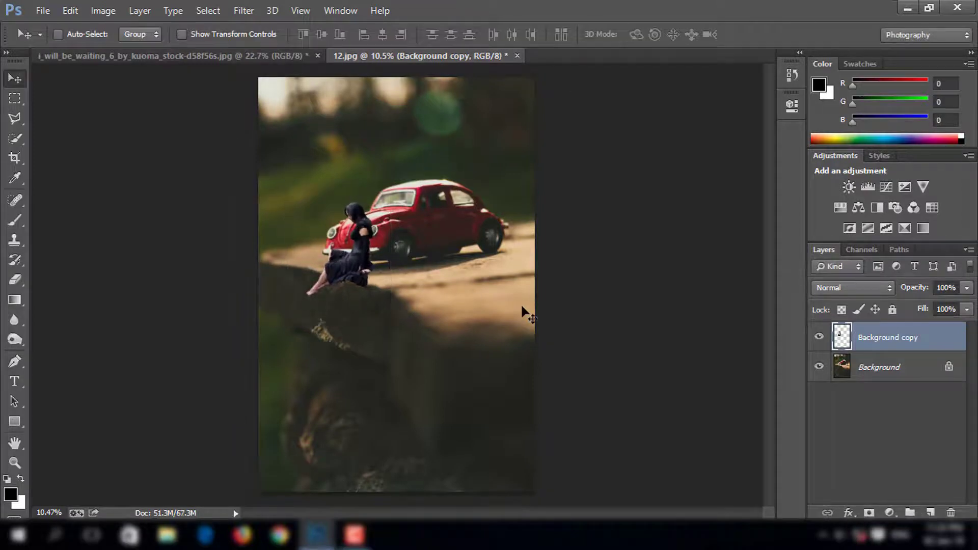
pyautogui.click(819, 336)
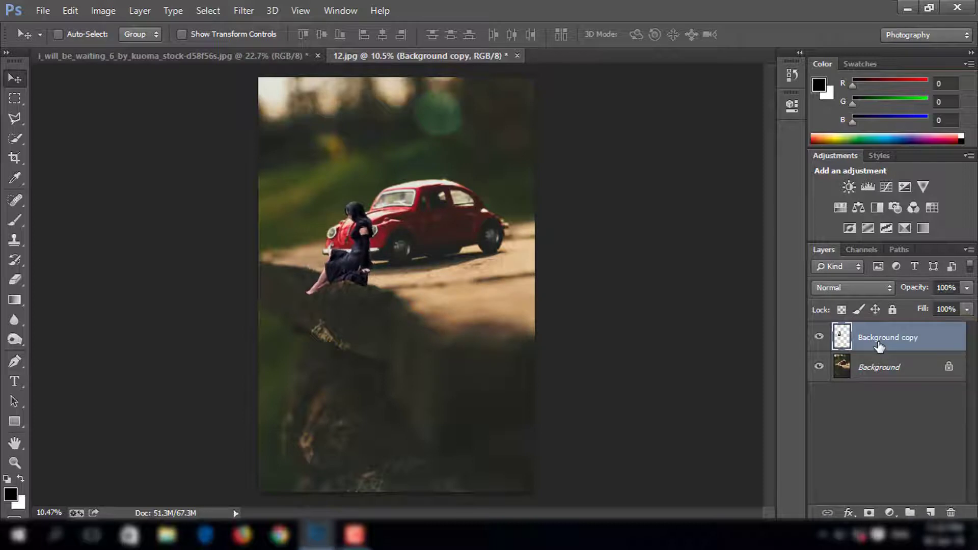
# Move the woman beside the car and rescale her to about 94.8% × 94.3%
pyautogui.moveTo(356, 275); pyautogui.dragTo(343, 265)
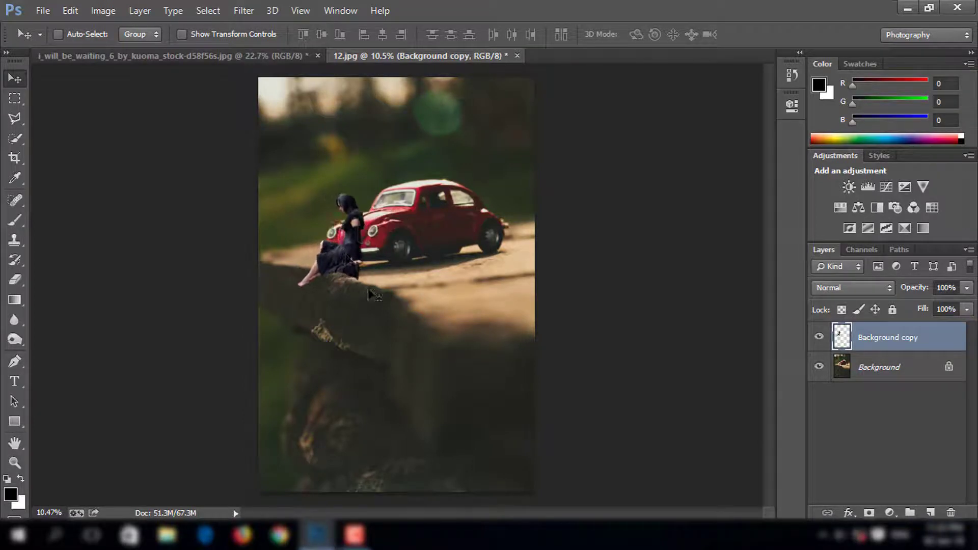
pyautogui.hotkey('ctrl', 't')
pyautogui.moveTo(277, 241); pyautogui.dragTo(283, 239)
pyautogui.moveTo(326, 170); pyautogui.dragTo(326, 185)
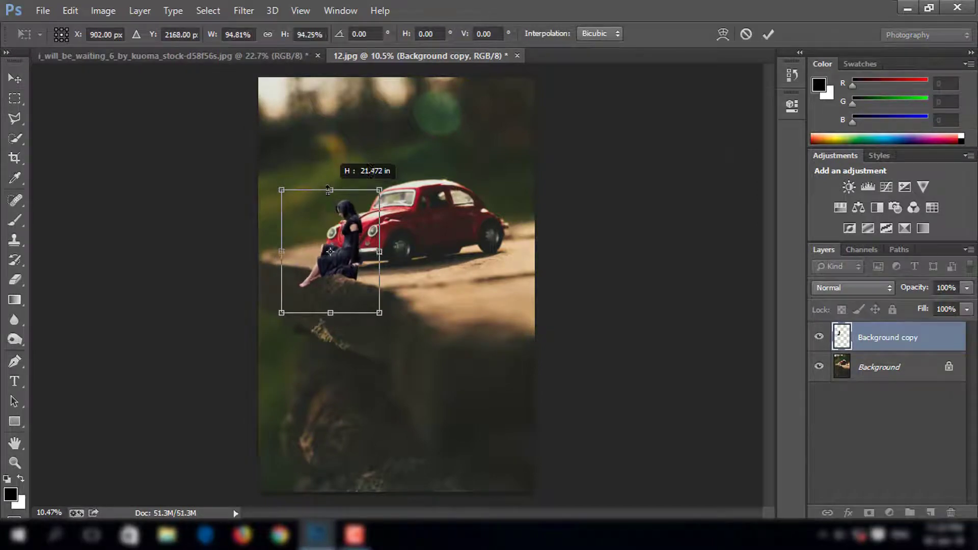
# Duplicate the woman layer, darken it into a shadow silhouette and nudge it down
pyautogui.moveTo(927, 510); pyautogui.dragTo(930, 511)
pyautogui.click(942, 367)
pyautogui.hotkey('ctrl', 'u')
pyautogui.press('Escape')
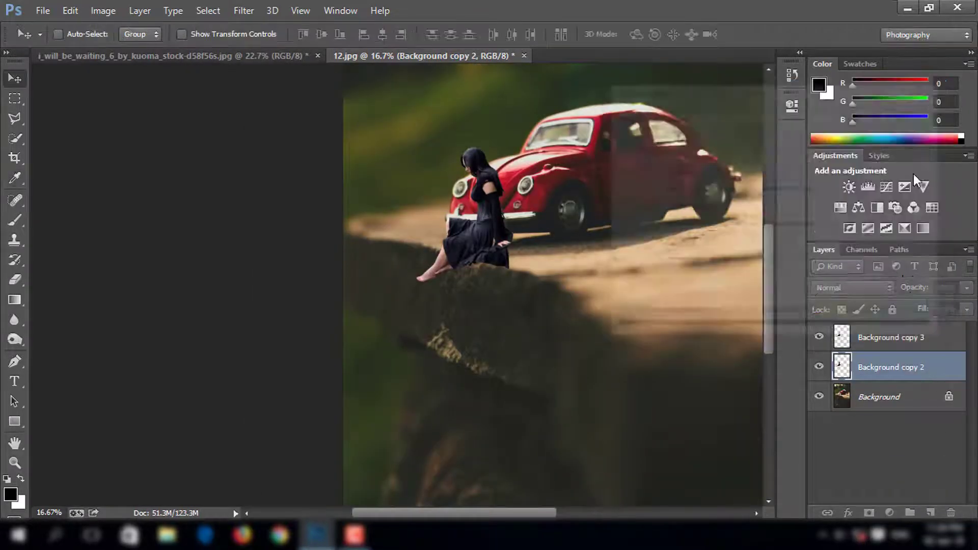
pyautogui.hotkey('shift', 'Down')
pyautogui.hotkey('shift', 'Down')
pyautogui.hotkey('shift', 'Down')
pyautogui.hotkey('shift', 'Down')
pyautogui.hotkey('shift', 'Down')
pyautogui.hotkey('shift', 'Down')
pyautogui.hotkey('shift', 'Down')
pyautogui.hotkey('shift', 'Down')
pyautogui.hotkey('shift', 'Down')
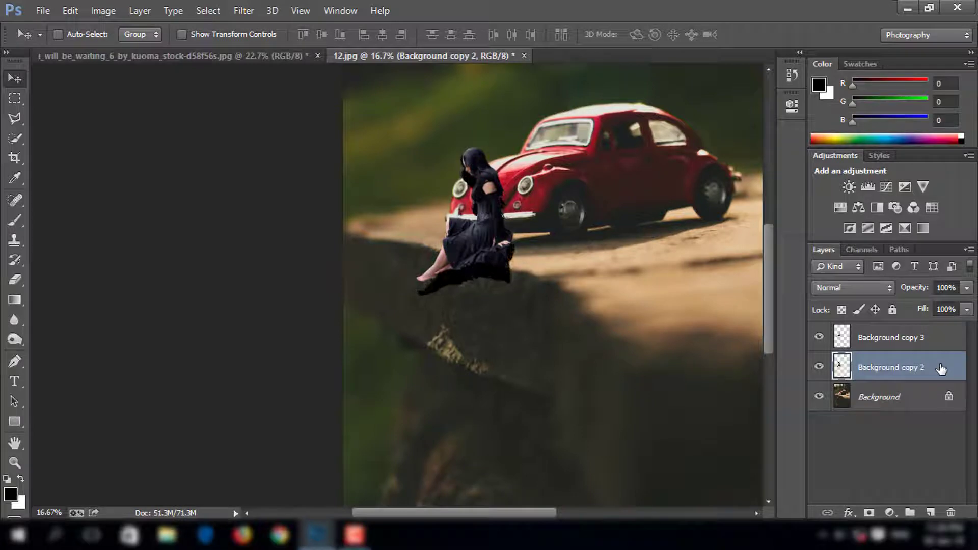
# Lower the shadow layer's fill to 77% while adjusting the eraser strength setting
pyautogui.press('e')
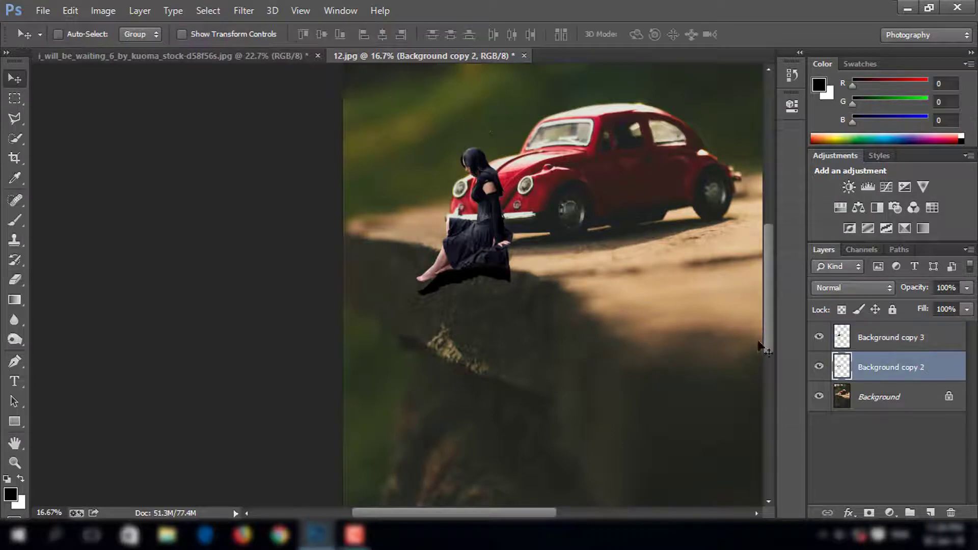
pyautogui.click(259, 34)
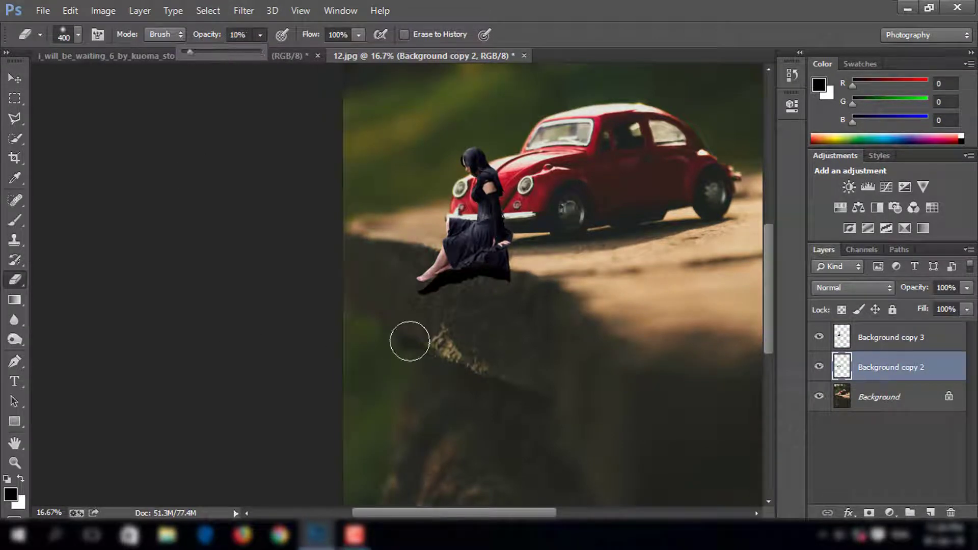
pyautogui.click(409, 341)
pyautogui.moveTo(967, 309); pyautogui.dragTo(951, 330)
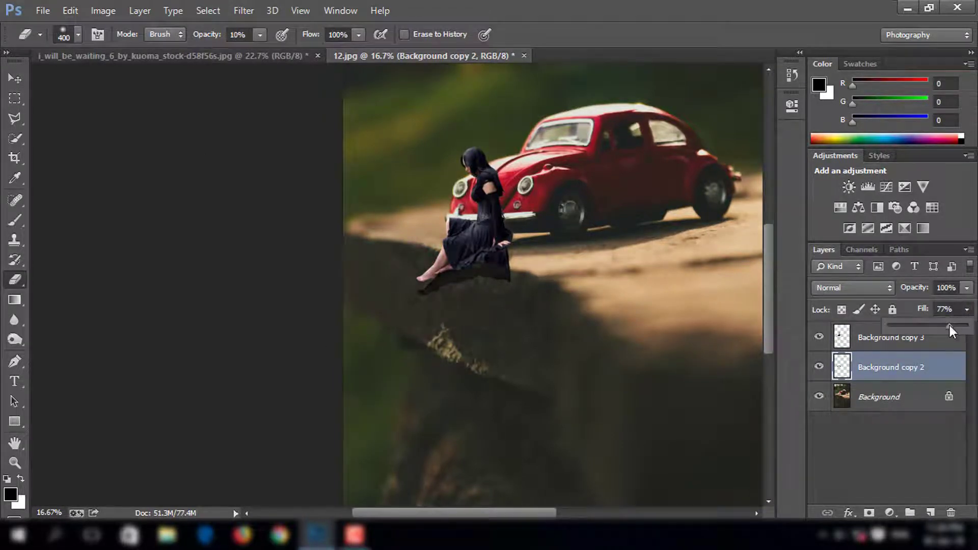
pyautogui.click(260, 35)
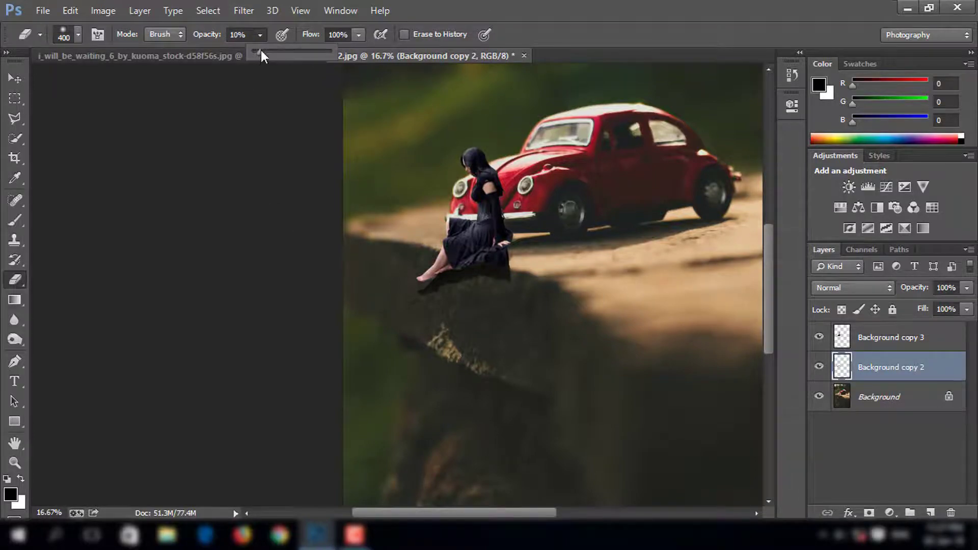
# Squash, tilt and reposition the shadow so it lies under the woman along the ledge
pyautogui.hotkey('ctrl', 't')
pyautogui.hotkey('ctrl', '0')
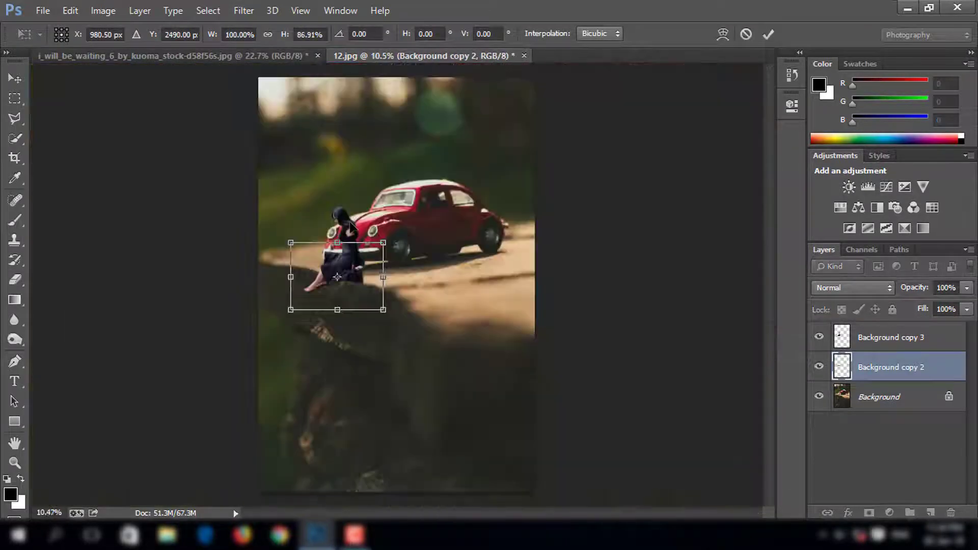
pyautogui.moveTo(337, 243); pyautogui.dragTo(337, 263)
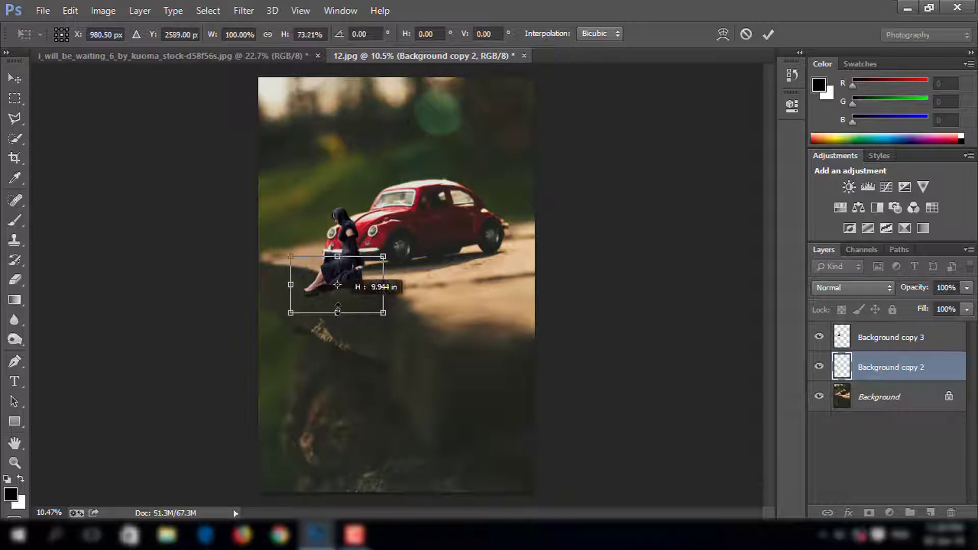
pyautogui.moveTo(337, 263); pyautogui.dragTo(337, 281)
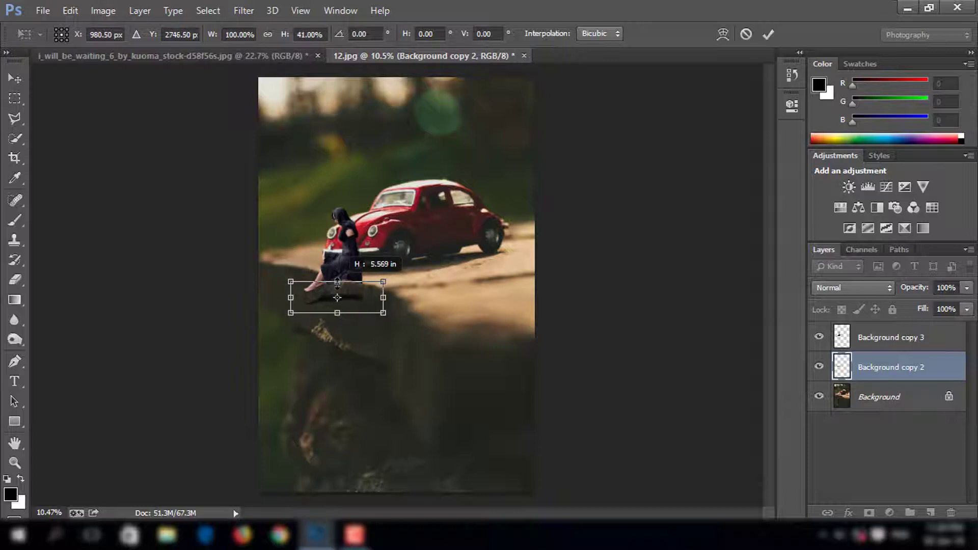
pyautogui.moveTo(398, 277); pyautogui.dragTo(397, 272)
pyautogui.moveTo(351, 301); pyautogui.dragTo(352, 288)
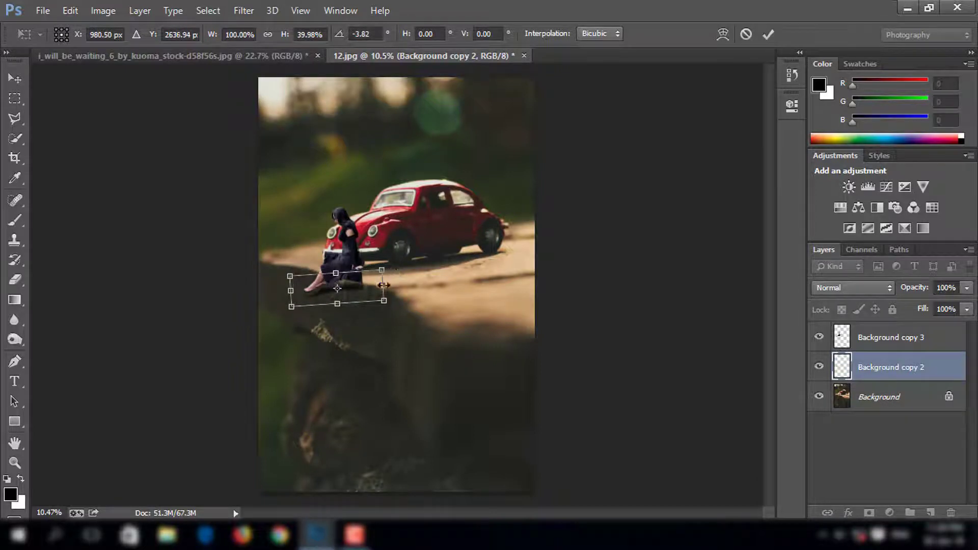
pyautogui.moveTo(400, 267); pyautogui.dragTo(393, 248)
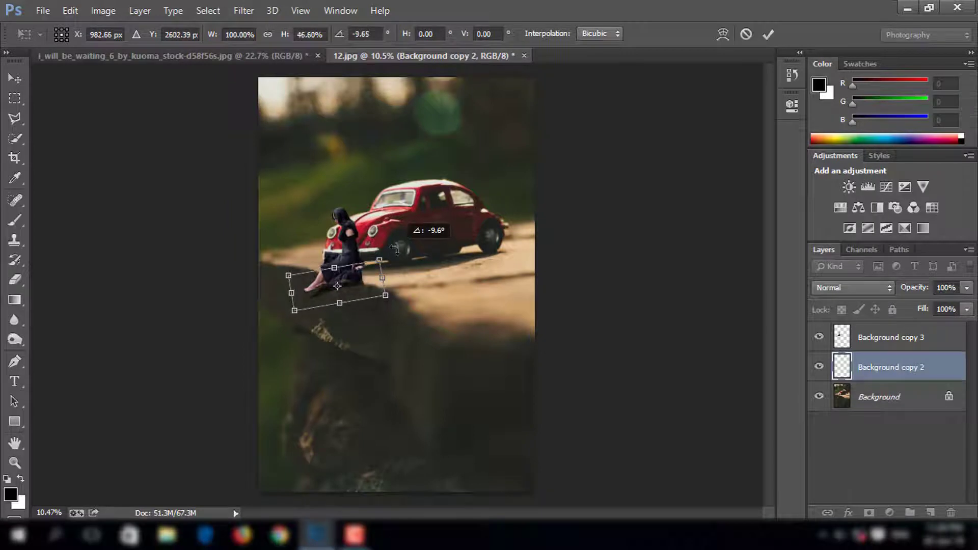
pyautogui.press('Up')
pyautogui.press('Up')
pyautogui.press('Up')
pyautogui.press('Return')
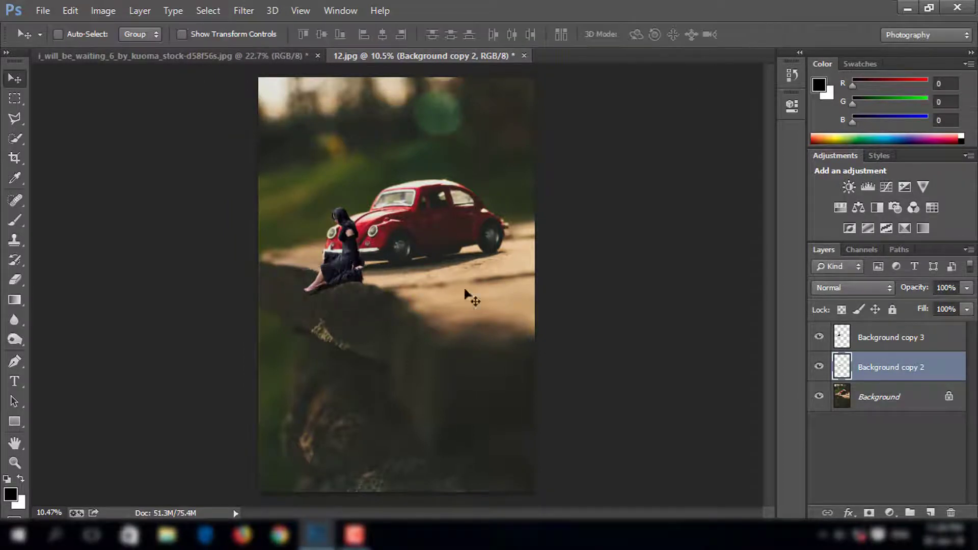
# Reduce the shadow's fill to about 50% and merge Background copy 2 and 3
pyautogui.click(967, 309)
pyautogui.moveTo(966, 326); pyautogui.dragTo(925, 329)
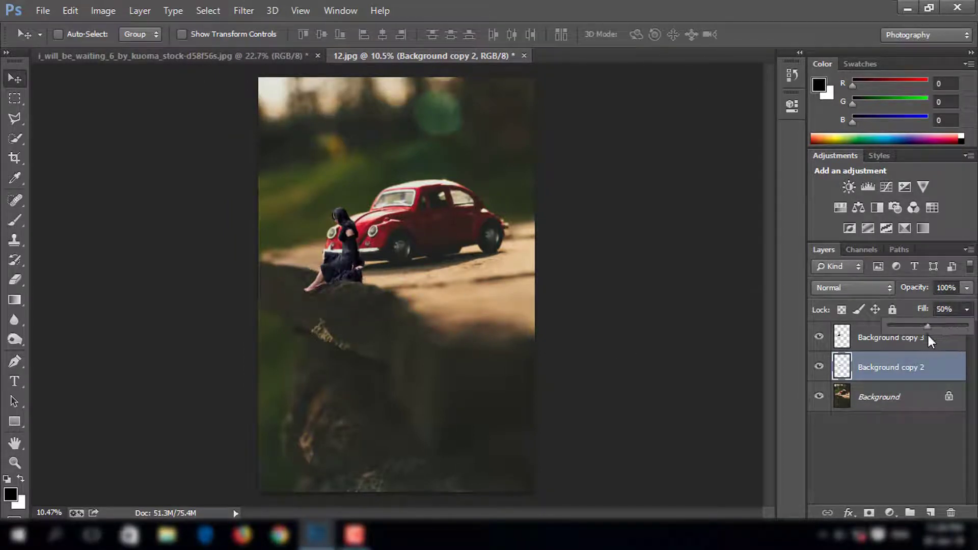
pyautogui.click(935, 339)
pyautogui.rightClick(912, 337)
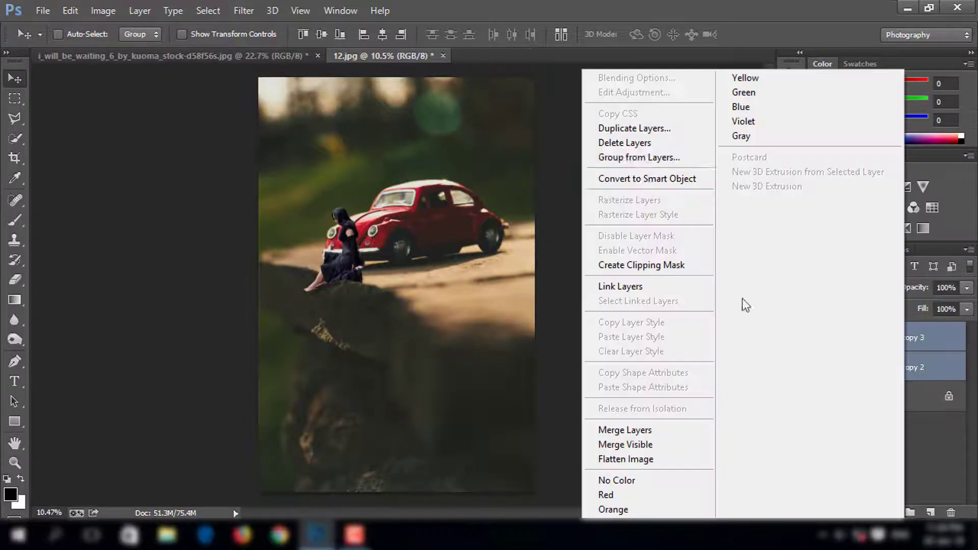
pyautogui.click(633, 430)
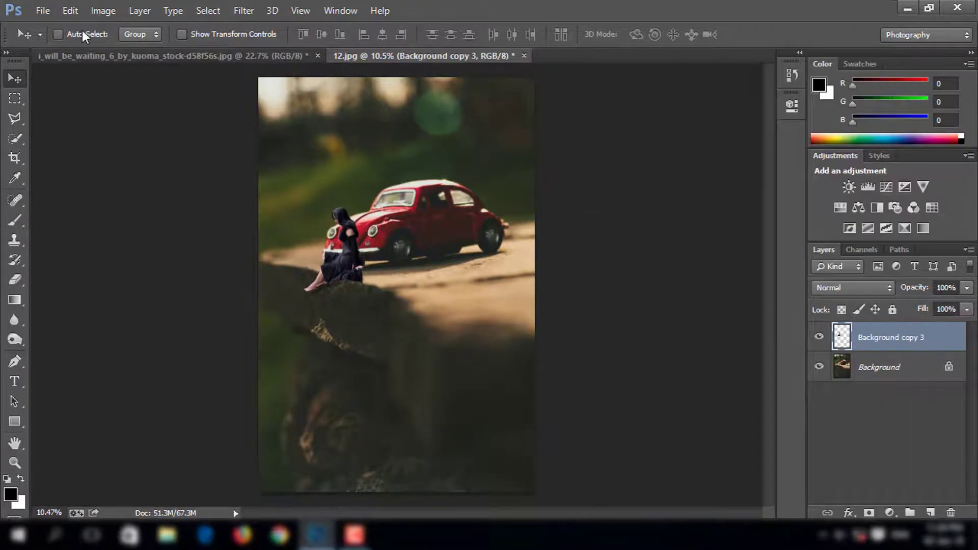
# Add an Exposure adjustment clipped to Background copy 3 and raise its gamma to lighten the woman
pyautogui.click(890, 514)
pyautogui.click(835, 286)
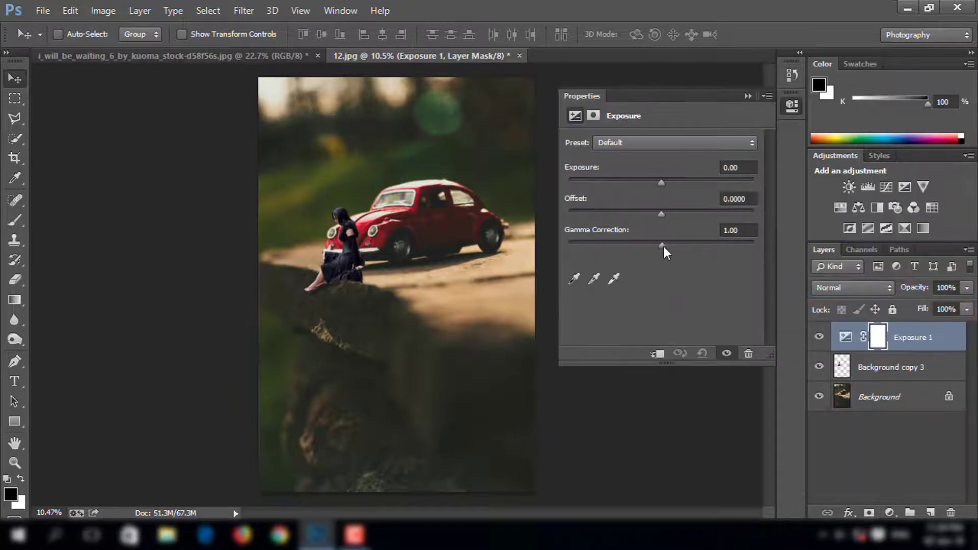
pyautogui.click(657, 353)
pyautogui.moveTo(662, 246)
pyautogui.mouseDown()
pyautogui.moveTo(628, 246)
pyautogui.moveTo(655, 245)
pyautogui.mouseUp()
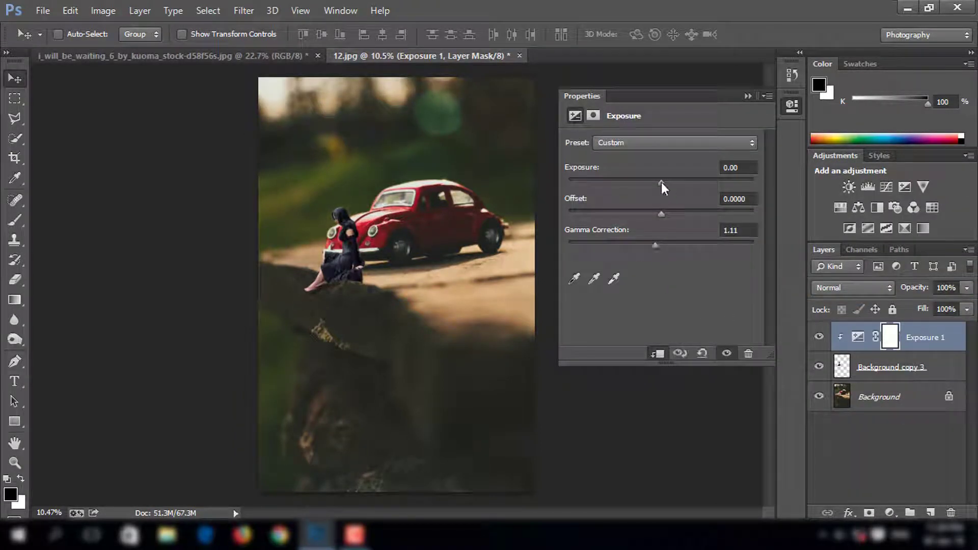
pyautogui.moveTo(661, 182); pyautogui.dragTo(674, 184)
pyautogui.moveTo(656, 246)
pyautogui.mouseDown()
pyautogui.moveTo(710, 244)
pyautogui.moveTo(623, 246)
pyautogui.moveTo(637, 246)
pyautogui.mouseUp()
pyautogui.moveTo(661, 213); pyautogui.dragTo(662, 182)
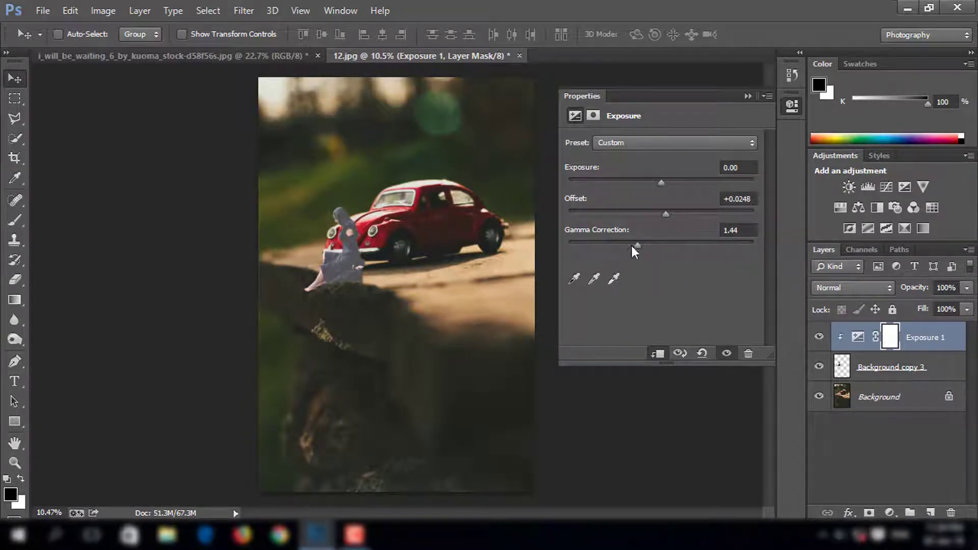
pyautogui.moveTo(638, 246); pyautogui.dragTo(676, 245)
# Lower the Exposure 1 layer's opacity to 75%
pyautogui.click(748, 96)
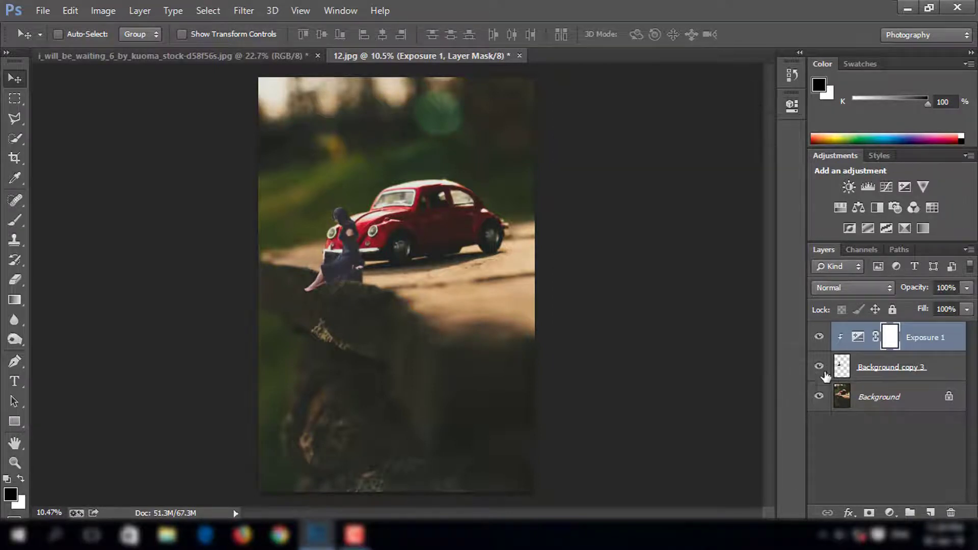
pyautogui.click(966, 288)
pyautogui.moveTo(966, 304)
pyautogui.mouseDown()
pyautogui.moveTo(928, 305)
pyautogui.moveTo(947, 310)
pyautogui.mouseUp()
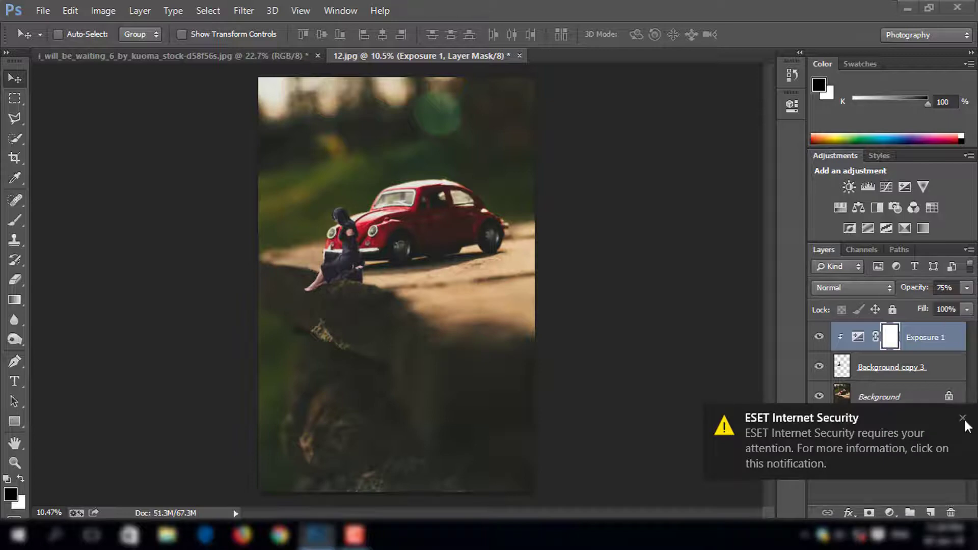
pyautogui.click(967, 408)
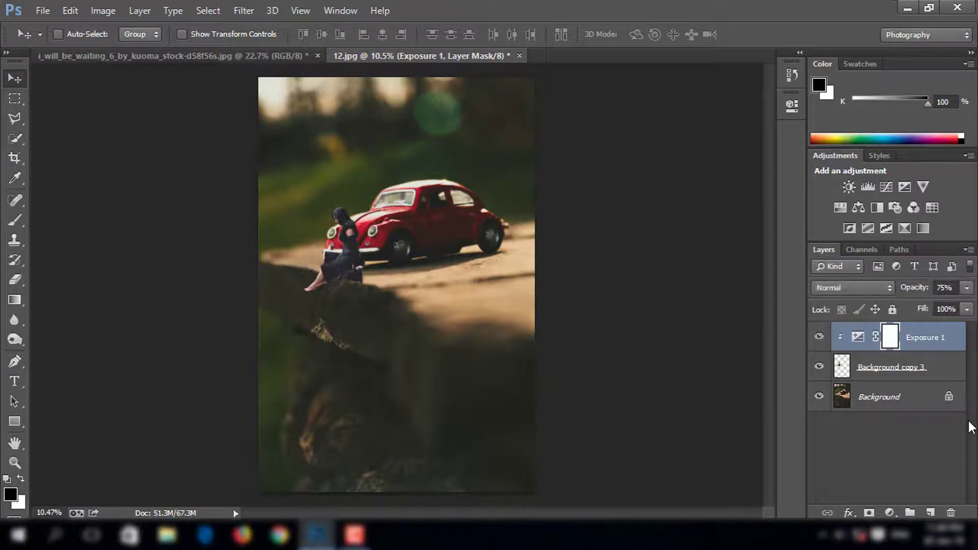
# Add a clipped Hue/Saturation layer above Exposure 1 with Saturation +36 and Lightness +9
pyautogui.click(896, 367)
pyautogui.click(917, 337)
pyautogui.click(889, 512)
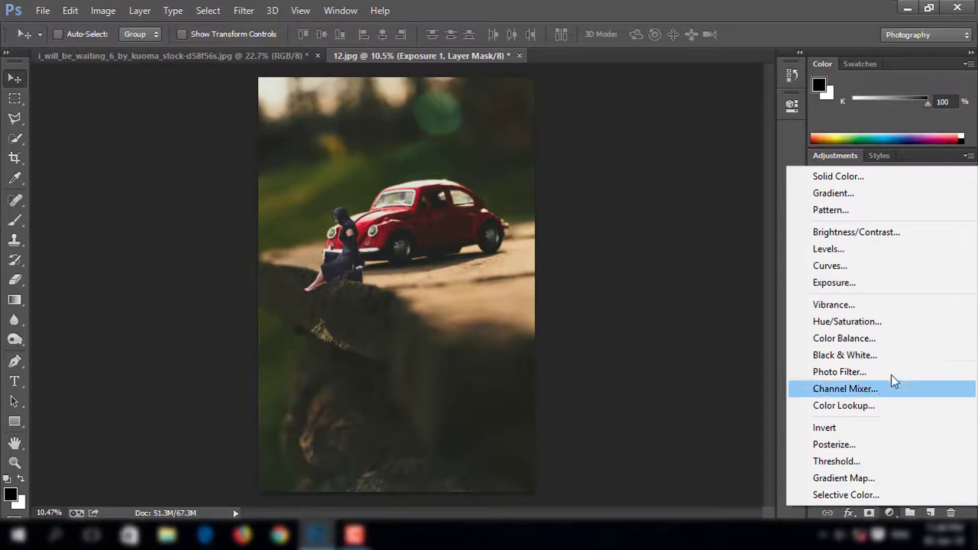
pyautogui.click(892, 322)
pyautogui.moveTo(661, 261)
pyautogui.mouseDown()
pyautogui.moveTo(671, 262)
pyautogui.moveTo(673, 231)
pyautogui.mouseUp()
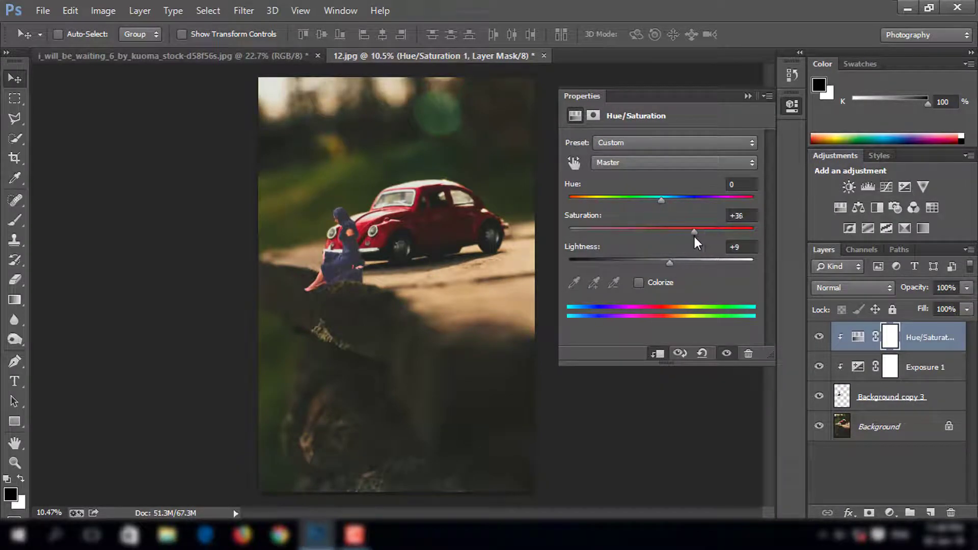
pyautogui.click(748, 97)
# Enter 70% opacity for the Hue/Saturation layer, then reselect the opacity value to change it
pyautogui.click(967, 288)
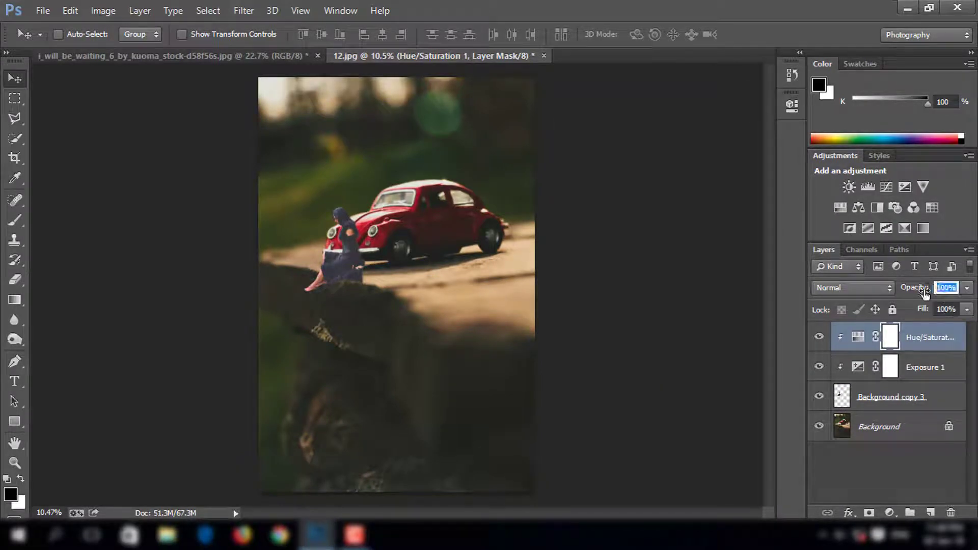
pyautogui.write('70')
pyautogui.click(858, 336)
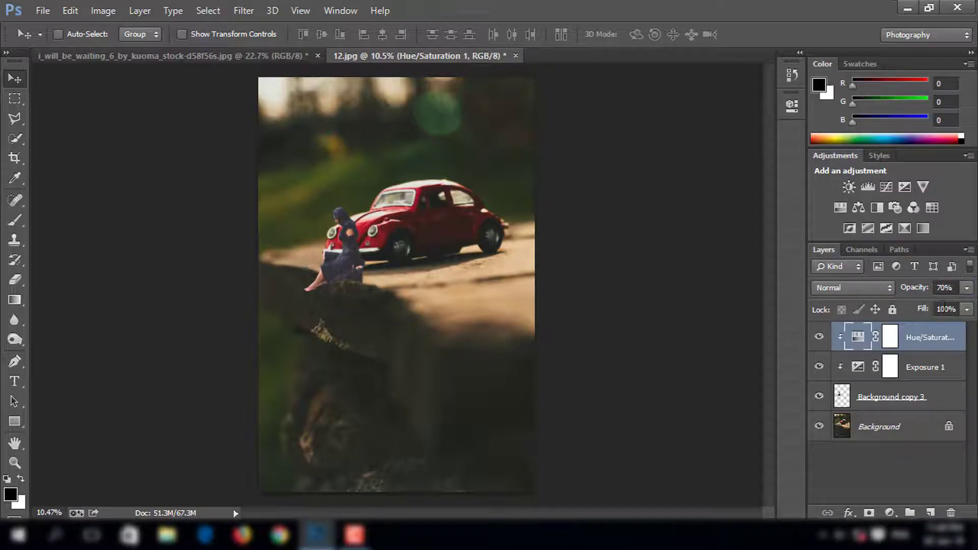
pyautogui.click(944, 287)
# Set Hue/Saturation opacity to 30% and add a Color Lookup adjustment using EdgyAmber.3DL
pyautogui.write('30')
pyautogui.click(890, 336)
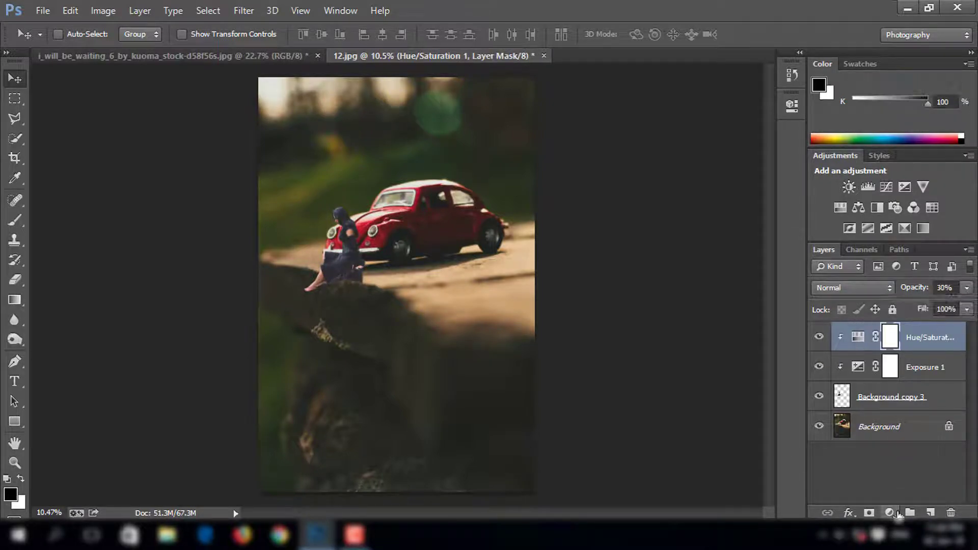
pyautogui.click(896, 514)
pyautogui.click(888, 409)
pyautogui.click(647, 142)
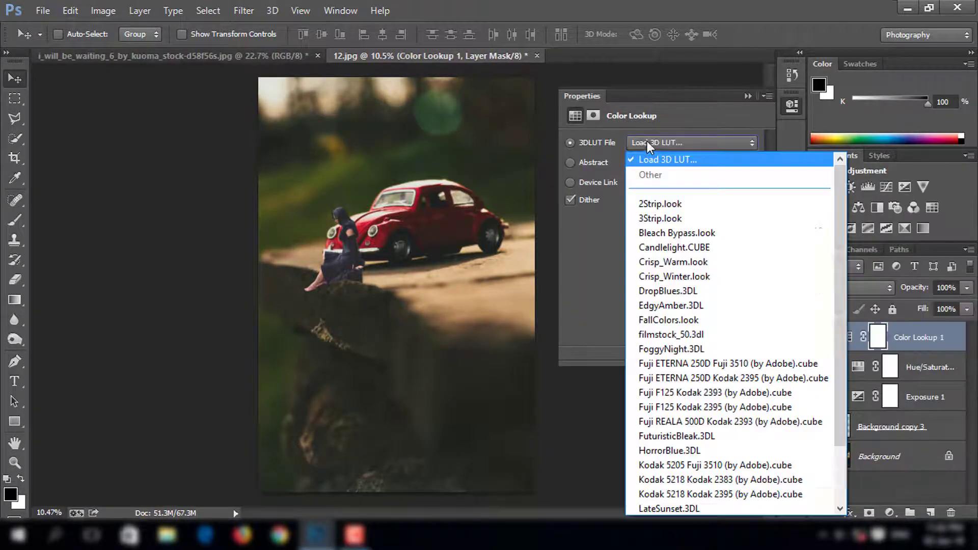
pyautogui.click(695, 306)
pyautogui.click(748, 96)
# Set the Color Lookup layer to 29% opacity in Color blend mode
pyautogui.click(966, 288)
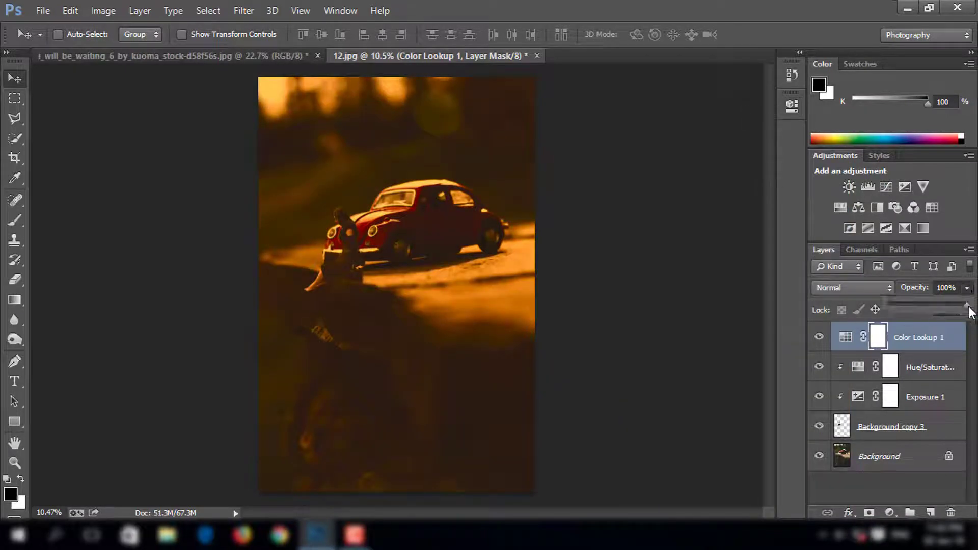
pyautogui.moveTo(968, 306)
pyautogui.mouseDown()
pyautogui.moveTo(893, 302)
pyautogui.moveTo(913, 305)
pyautogui.mouseUp()
pyautogui.click(845, 337)
pyautogui.click(819, 337)
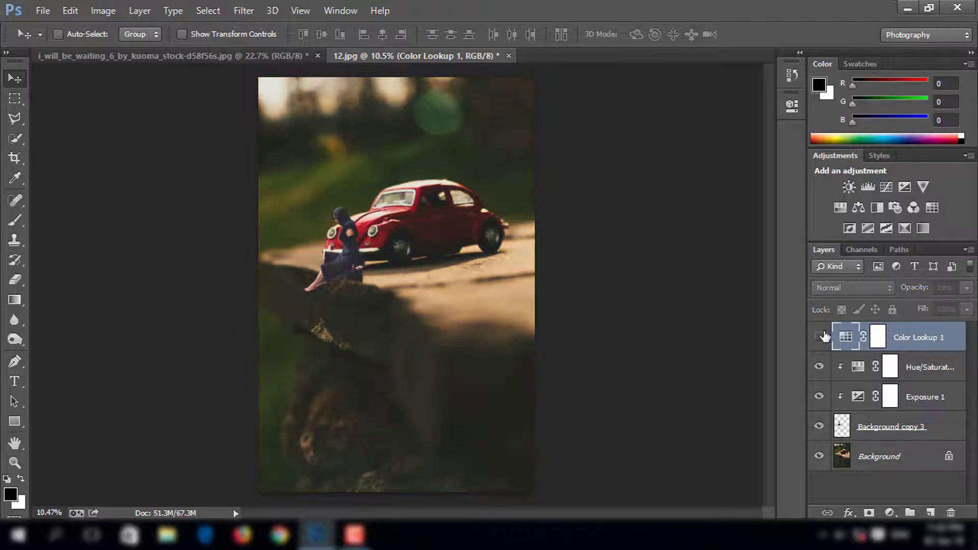
pyautogui.click(857, 288)
pyautogui.click(844, 374)
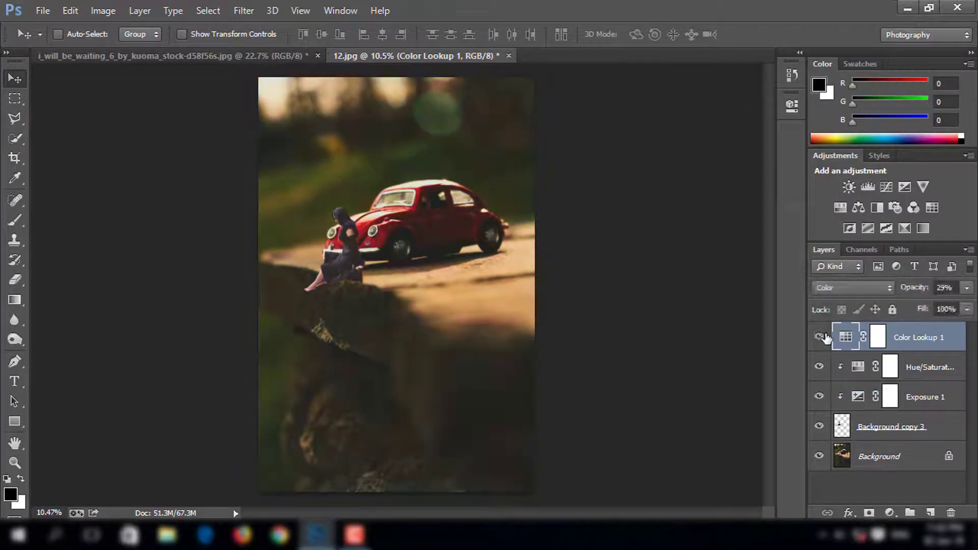
# Stamp the visible layers into a merged layer, duplicate it and open the Camera Raw Filter
pyautogui.hotkey('ctrl', 'shift', 'e')
pyautogui.moveTo(927, 350); pyautogui.dragTo(930, 512)
pyautogui.click(244, 11)
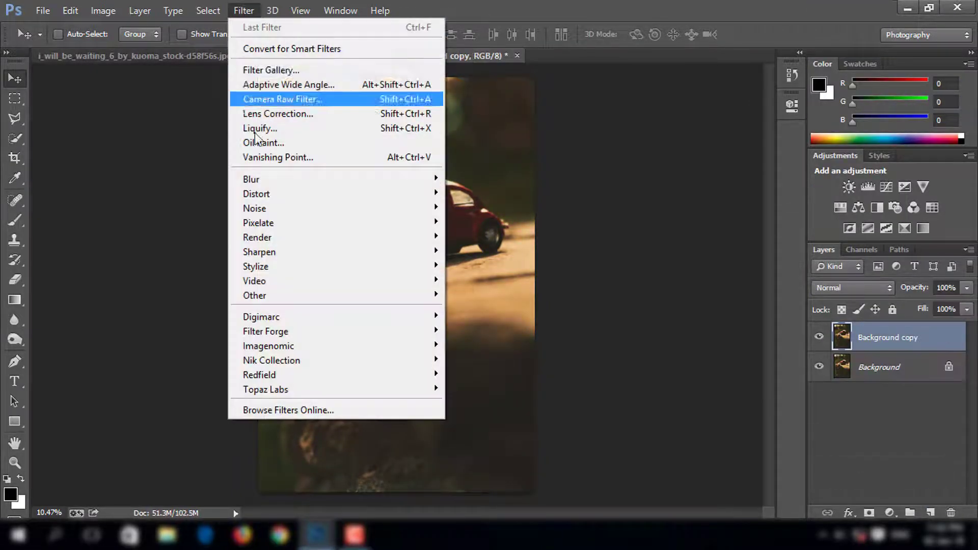
pyautogui.click(261, 99)
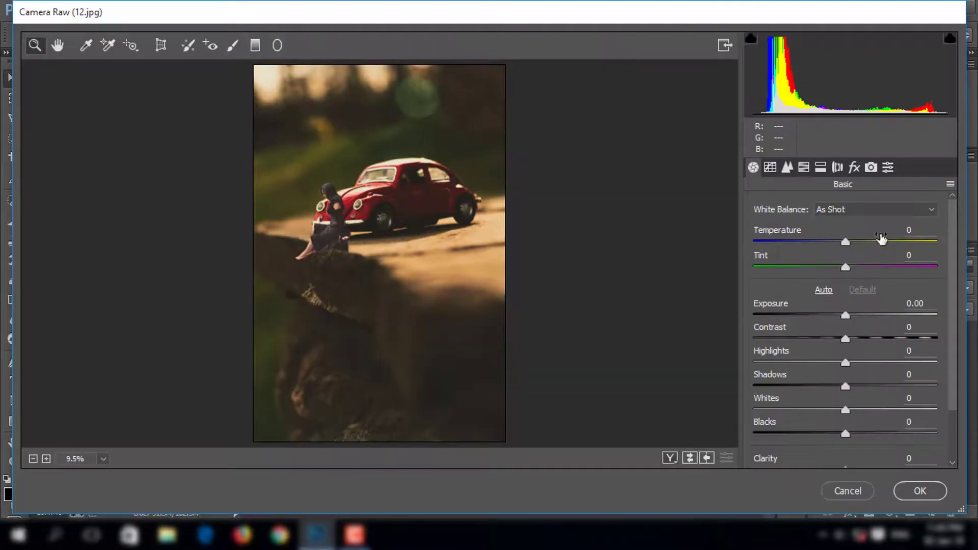
# Cool the white balance temperature, raise Exposure to +0.40 and reduce Contrast
pyautogui.click(881, 210)
pyautogui.click(860, 232)
pyautogui.click(880, 209)
pyautogui.moveTo(846, 242)
pyautogui.mouseDown()
pyautogui.moveTo(821, 247)
pyautogui.moveTo(858, 267)
pyautogui.moveTo(810, 267)
pyautogui.moveTo(835, 244)
pyautogui.moveTo(826, 267)
pyautogui.mouseUp()
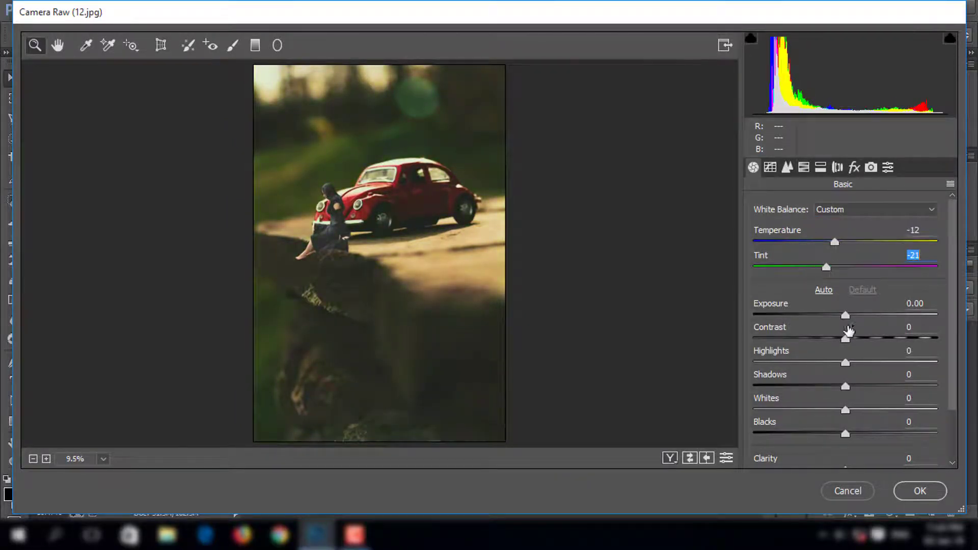
pyautogui.moveTo(846, 315)
pyautogui.mouseDown()
pyautogui.moveTo(856, 339)
pyautogui.moveTo(871, 338)
pyautogui.moveTo(858, 367)
pyautogui.moveTo(790, 364)
pyautogui.moveTo(866, 388)
pyautogui.moveTo(810, 390)
pyautogui.moveTo(858, 390)
pyautogui.mouseUp()
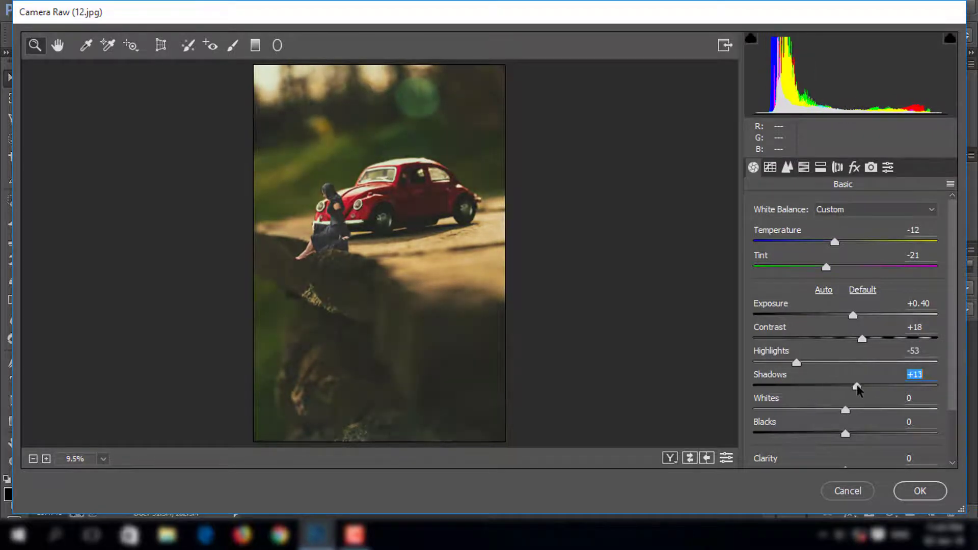
pyautogui.moveTo(861, 340); pyautogui.dragTo(826, 347)
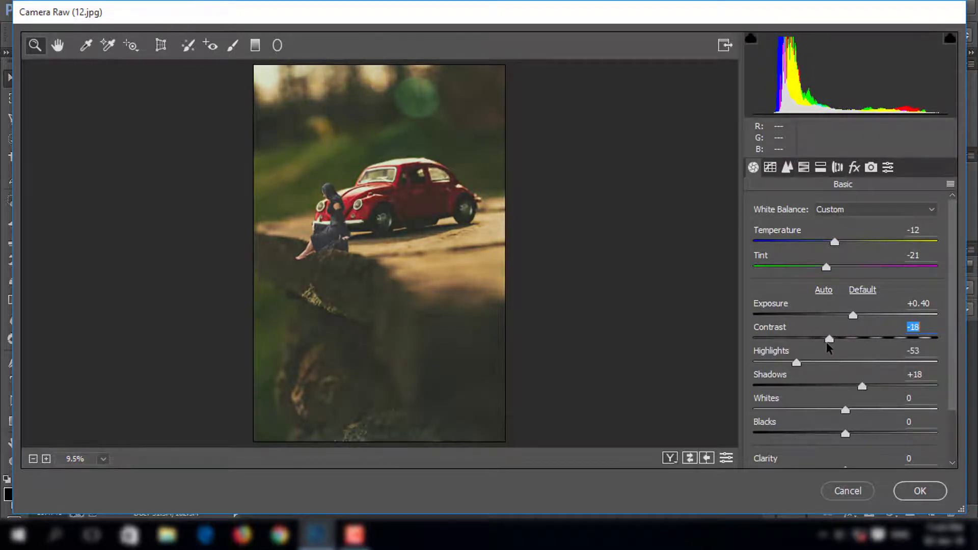
# Adjust the remaining Basic sliders, softening Clarity and setting Saturation to +10
pyautogui.moveTo(846, 410)
pyautogui.mouseDown()
pyautogui.moveTo(812, 410)
pyautogui.moveTo(866, 410)
pyautogui.moveTo(818, 410)
pyautogui.moveTo(859, 397)
pyautogui.mouseUp()
pyautogui.scroll(-1, 851, 419)
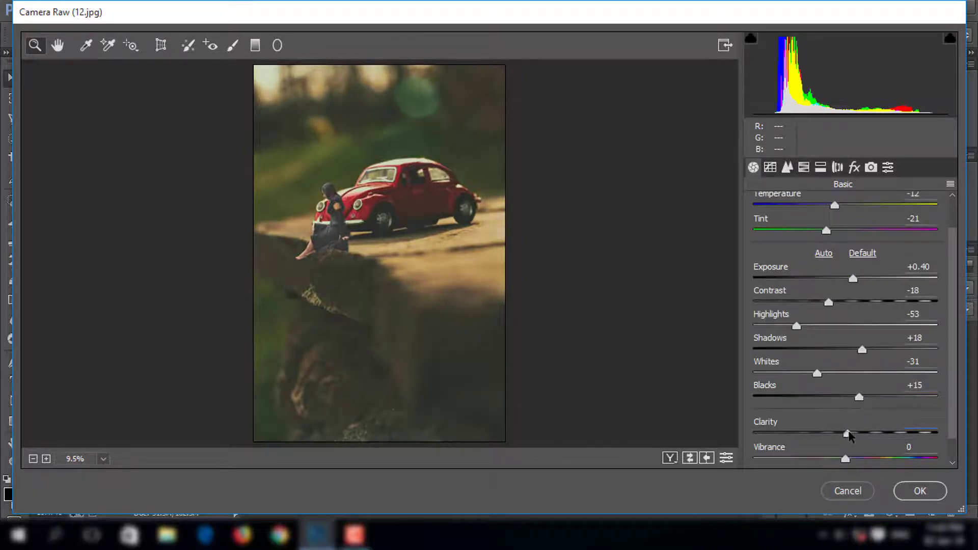
pyautogui.moveTo(848, 434)
pyautogui.mouseDown()
pyautogui.moveTo(884, 433)
pyautogui.moveTo(827, 434)
pyautogui.moveTo(877, 432)
pyautogui.moveTo(863, 457)
pyautogui.mouseUp()
pyautogui.scroll(-1, 873, 408)
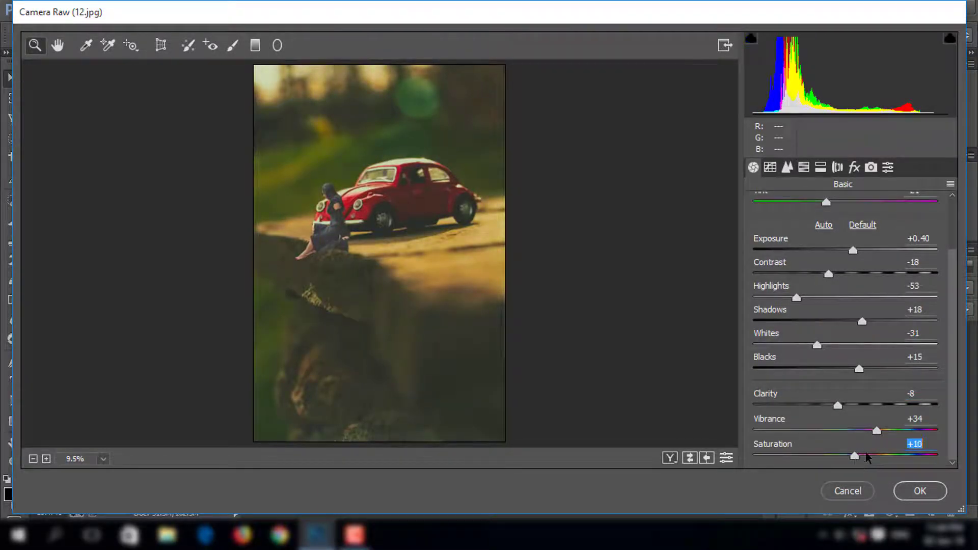
pyautogui.click(866, 431)
pyautogui.click(771, 167)
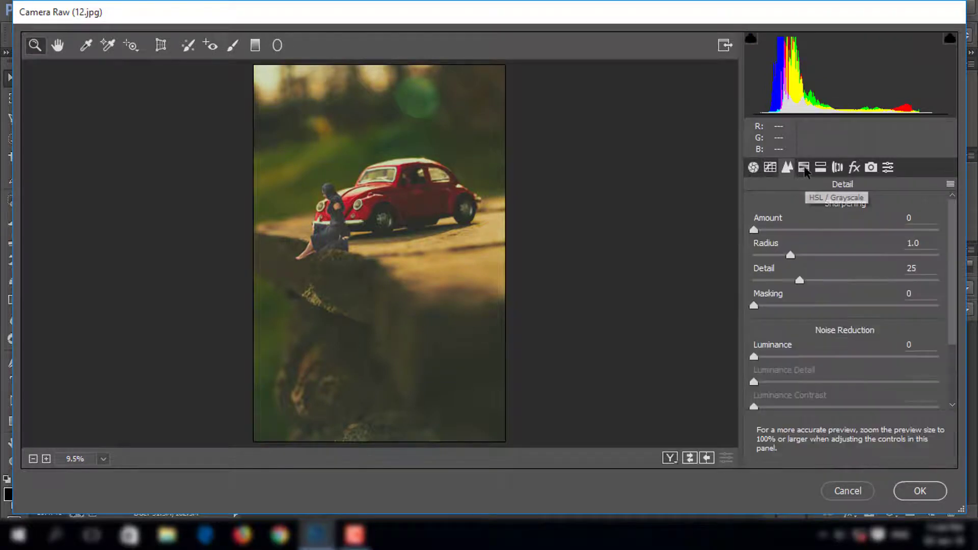
# In HSL, brighten the reds, greens and yellows and boost green and yellow saturation
pyautogui.click(803, 168)
pyautogui.click(844, 228)
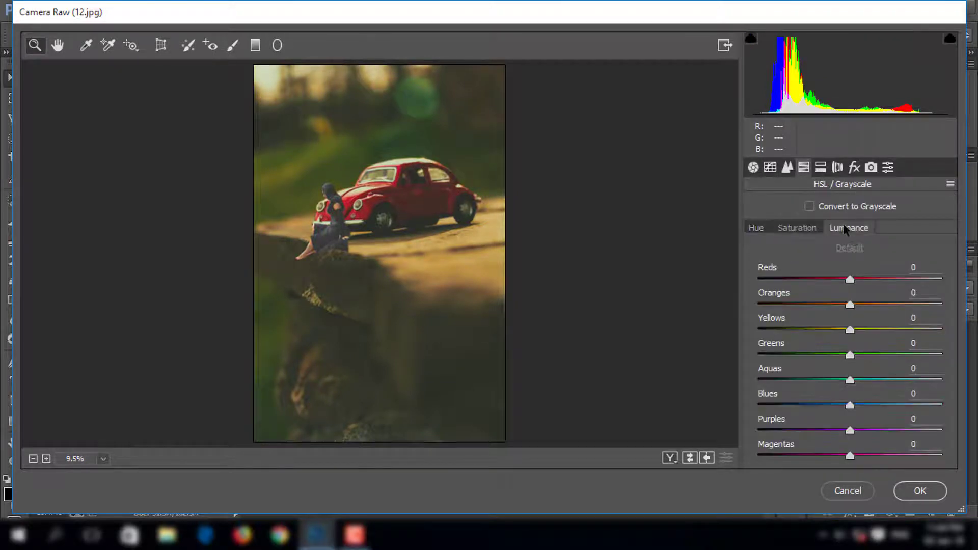
pyautogui.moveTo(849, 279)
pyautogui.mouseDown()
pyautogui.moveTo(829, 279)
pyautogui.moveTo(886, 284)
pyautogui.mouseUp()
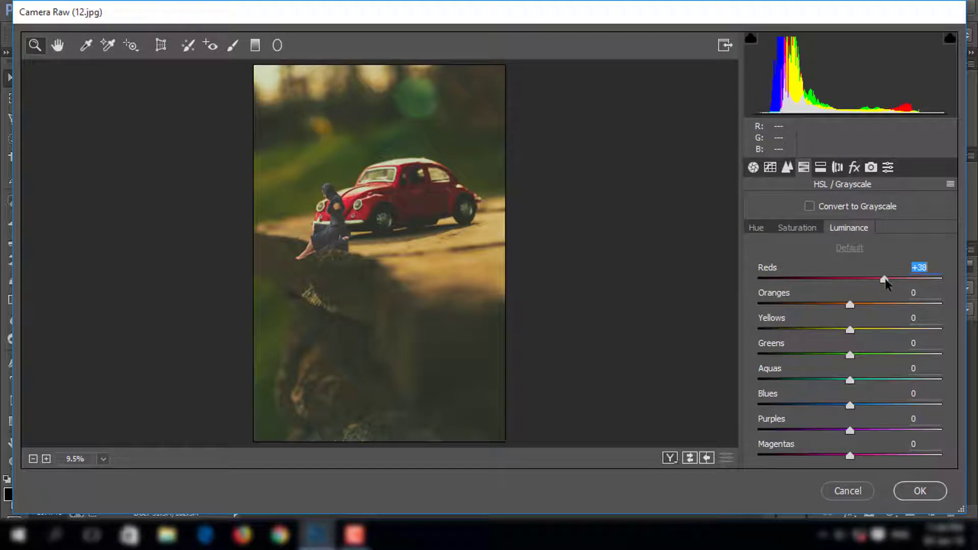
pyautogui.moveTo(850, 357); pyautogui.dragTo(908, 358)
pyautogui.moveTo(854, 331)
pyautogui.mouseDown()
pyautogui.moveTo(811, 331)
pyautogui.moveTo(870, 336)
pyautogui.moveTo(874, 355)
pyautogui.moveTo(854, 331)
pyautogui.moveTo(909, 305)
pyautogui.mouseUp()
pyautogui.click(796, 228)
pyautogui.click(756, 228)
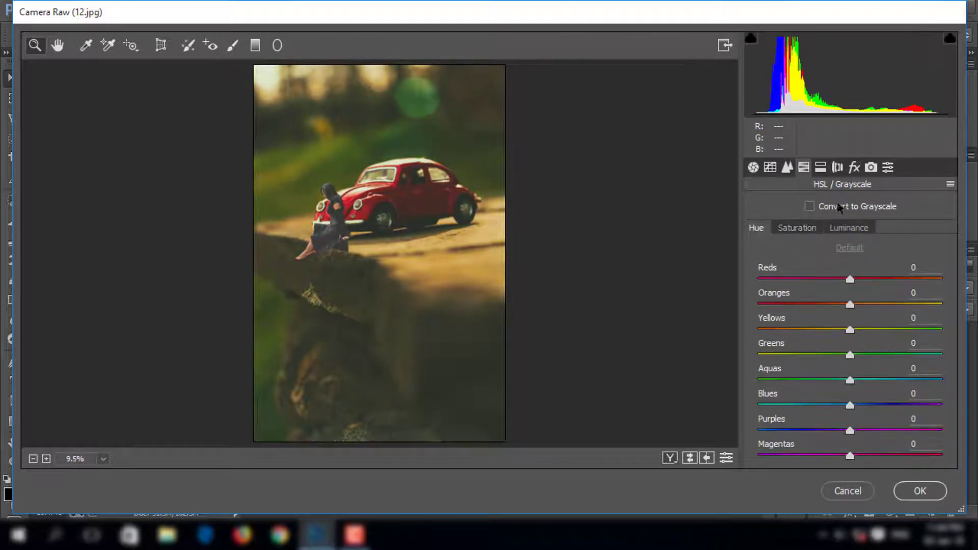
# Split-tone highlights to hue 59, saturation 30 and shadows to hue 153, saturation 10
pyautogui.click(820, 167)
pyautogui.moveTo(759, 229)
pyautogui.mouseDown()
pyautogui.moveTo(786, 228)
pyautogui.moveTo(813, 254)
pyautogui.mouseUp()
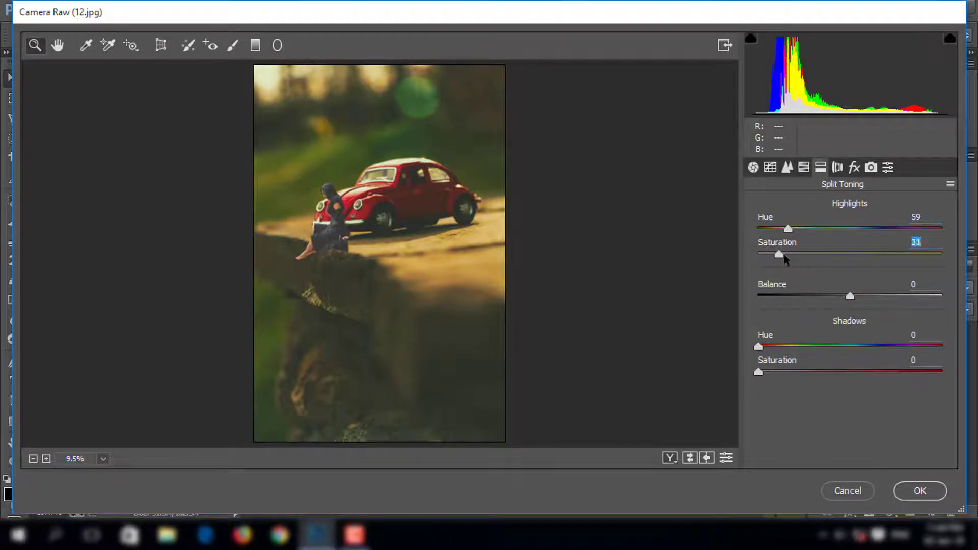
pyautogui.moveTo(759, 347); pyautogui.dragTo(833, 346)
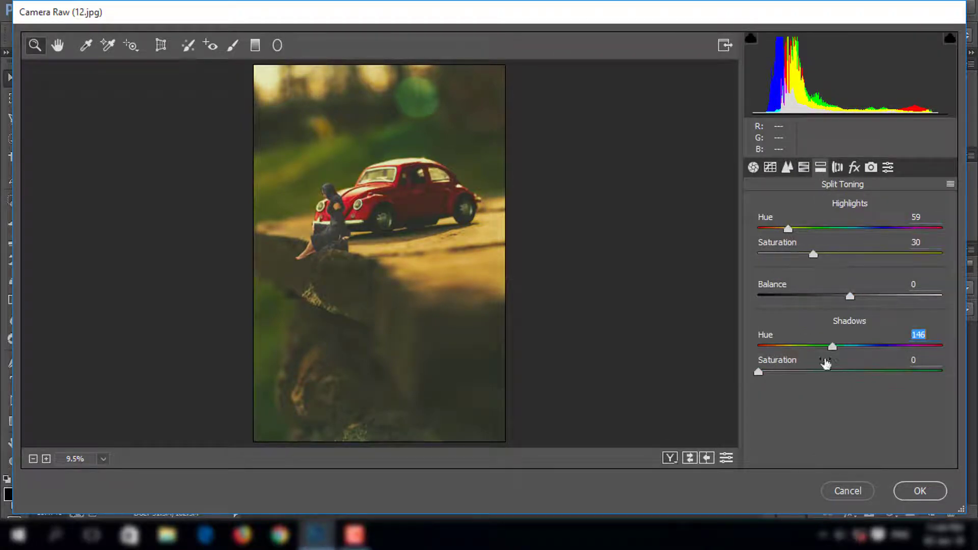
pyautogui.moveTo(758, 372); pyautogui.dragTo(773, 372)
pyautogui.moveTo(832, 346)
pyautogui.mouseDown()
pyautogui.moveTo(782, 346)
pyautogui.moveTo(776, 372)
pyautogui.moveTo(836, 346)
pyautogui.mouseUp()
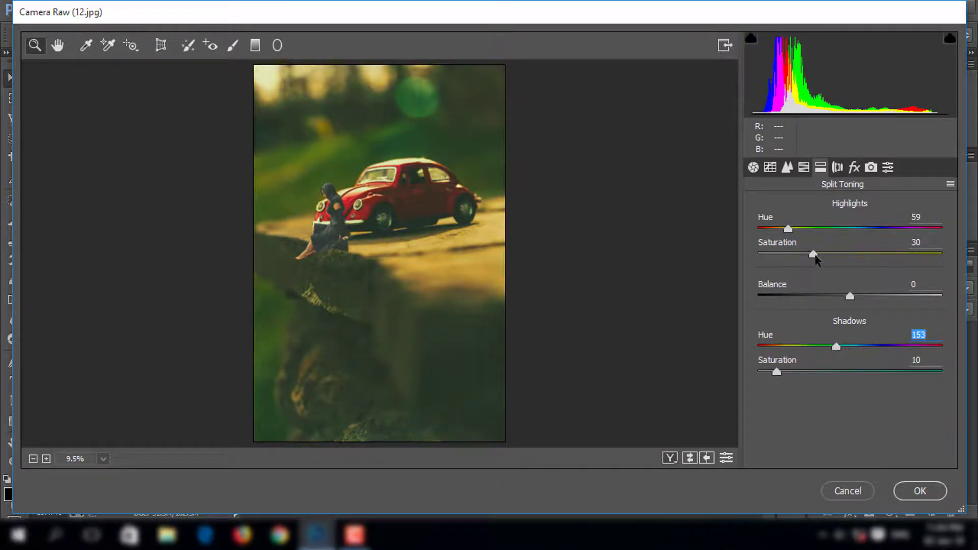
pyautogui.moveTo(813, 253); pyautogui.dragTo(760, 255)
# Raise the lens correction Vignetting Amount to +69
pyautogui.click(837, 167)
pyautogui.scroll(-5, 862, 278)
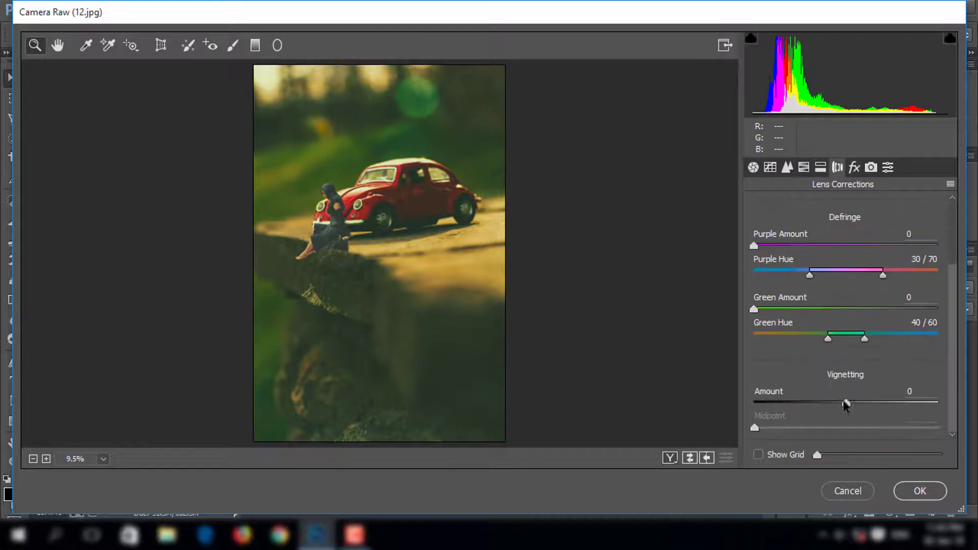
pyautogui.moveTo(847, 402)
pyautogui.mouseDown()
pyautogui.moveTo(774, 408)
pyautogui.moveTo(883, 418)
pyautogui.mouseUp()
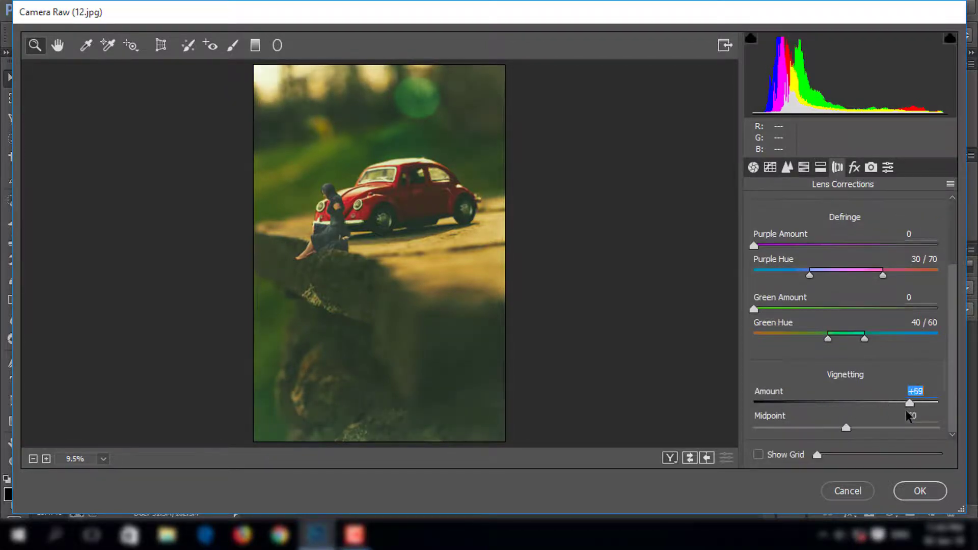
# Apply the Camera Raw grade, merge the graded copy into the background and add a new layer
pyautogui.click(922, 492)
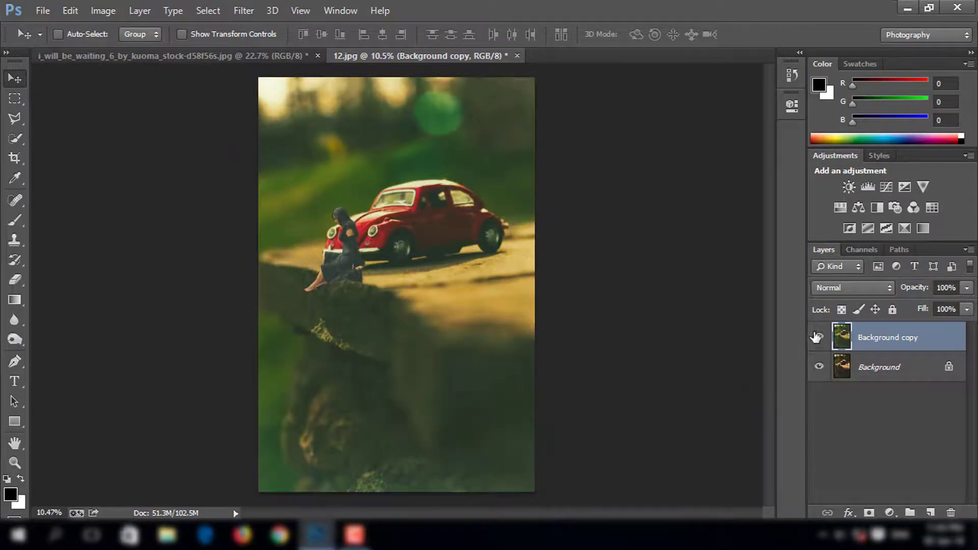
pyautogui.click(819, 337)
pyautogui.hotkey('ctrl', 'e')
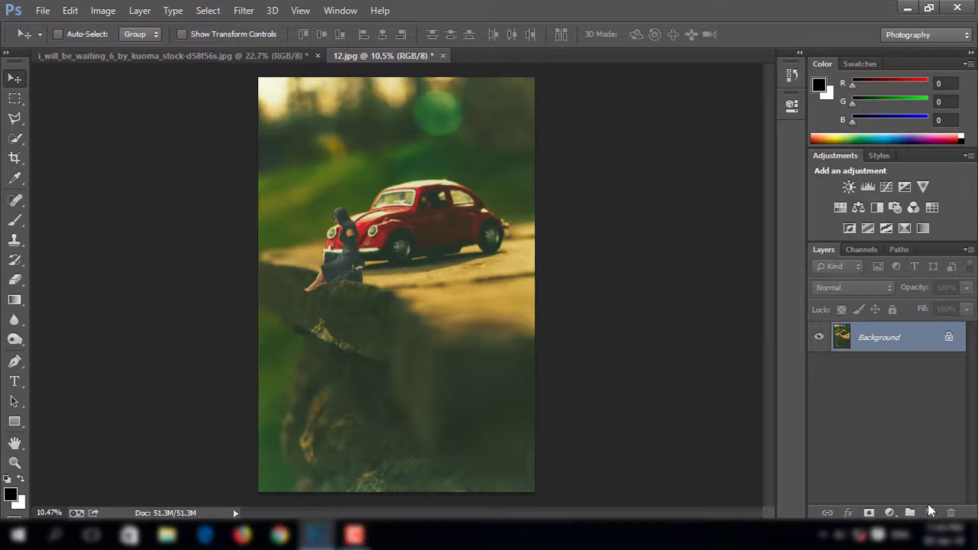
pyautogui.click(931, 512)
# Set the foreground colour to a golden yellow
pyautogui.click(10, 493)
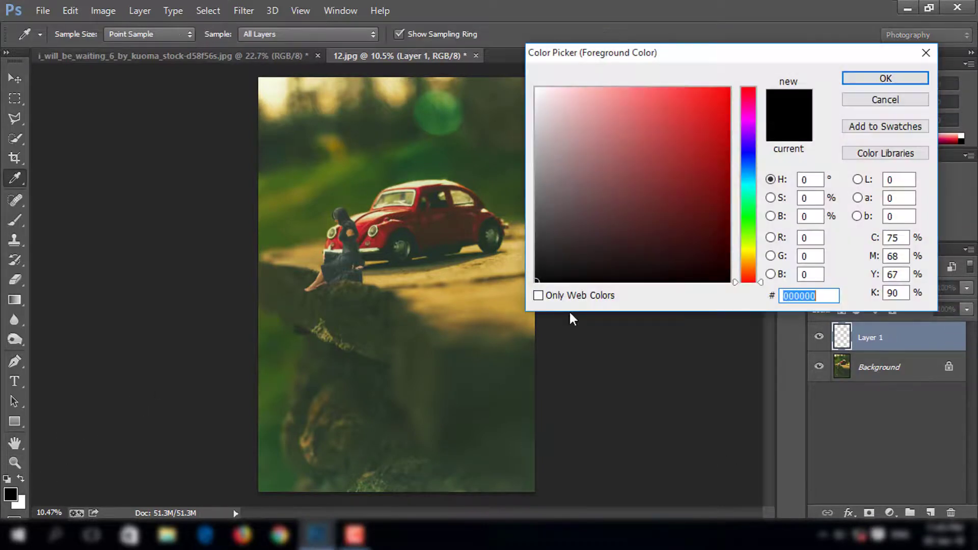
pyautogui.moveTo(747, 265); pyautogui.dragTo(747, 257)
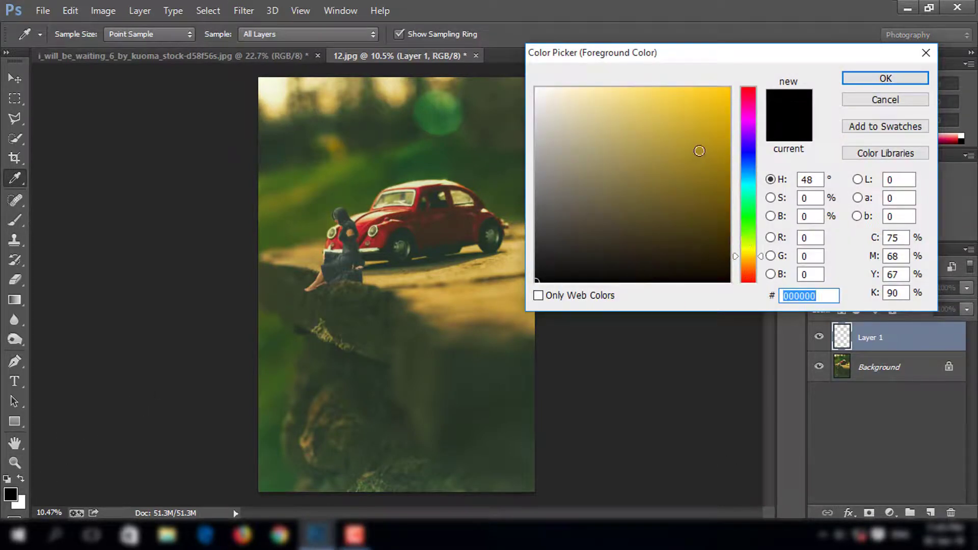
pyautogui.click(699, 148)
pyautogui.click(860, 73)
# Brush yellow over both car headlights, briefly trying 26% brush opacity
pyautogui.click(14, 220)
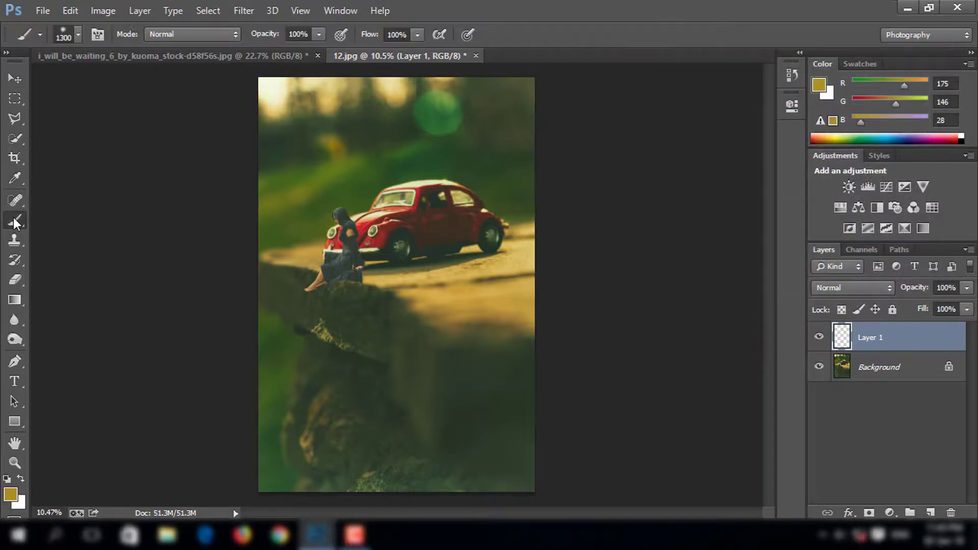
pyautogui.press('[')
pyautogui.press('[')
pyautogui.press('[')
pyautogui.click(372, 232)
pyautogui.click(341, 232)
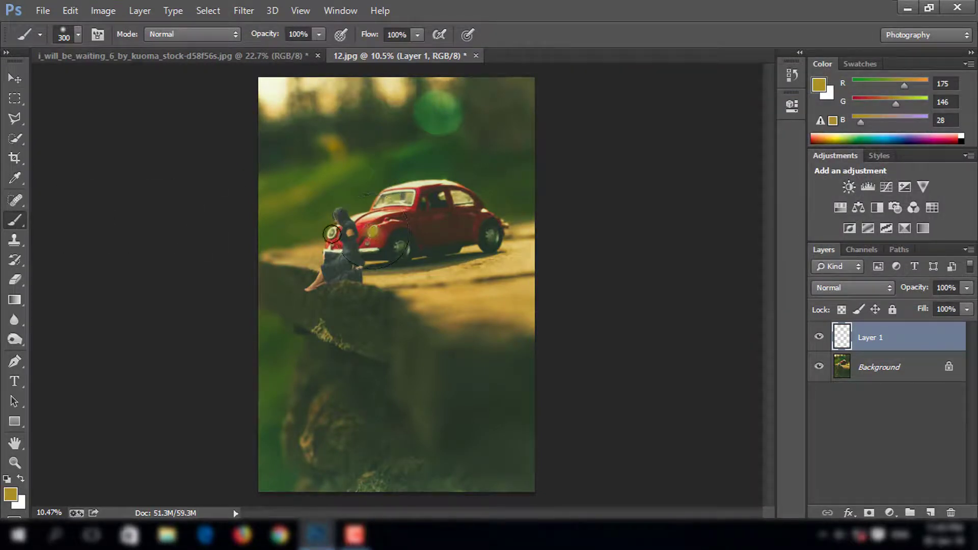
pyautogui.click(319, 34)
pyautogui.moveTo(264, 49); pyautogui.dragTo(261, 50)
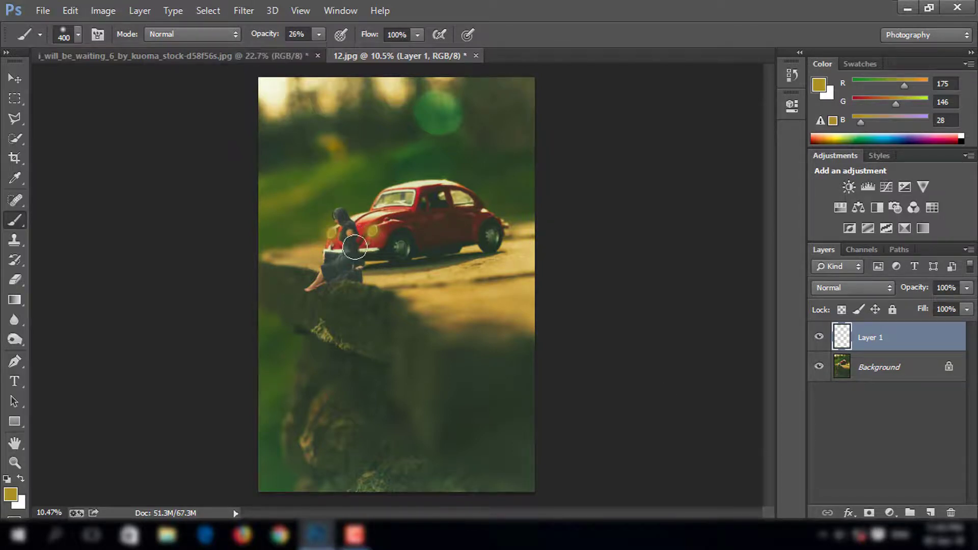
pyautogui.press(']')
pyautogui.press(']')
pyautogui.press(']')
pyautogui.click(319, 35)
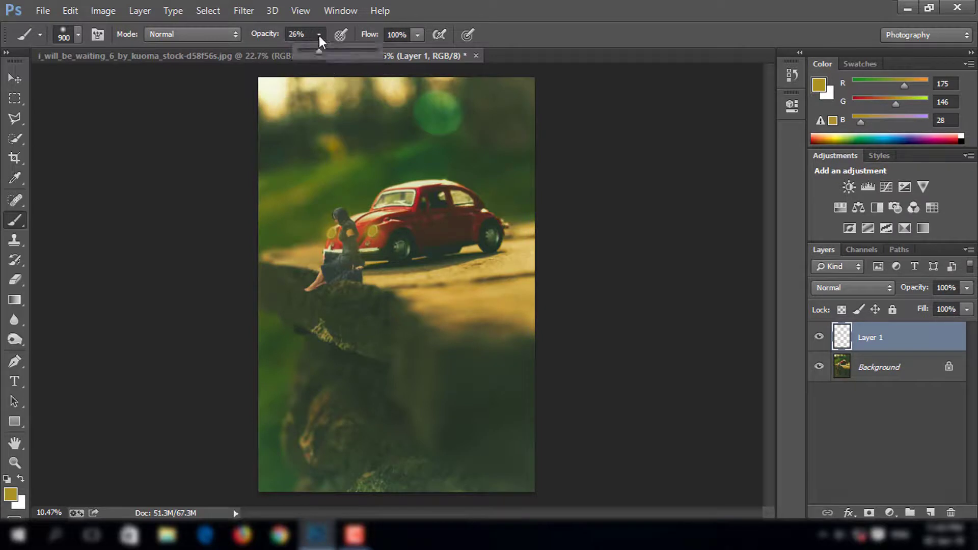
# Set the glow layer to Screen blend mode and compare the result
pyautogui.click(852, 288)
pyautogui.click(847, 133)
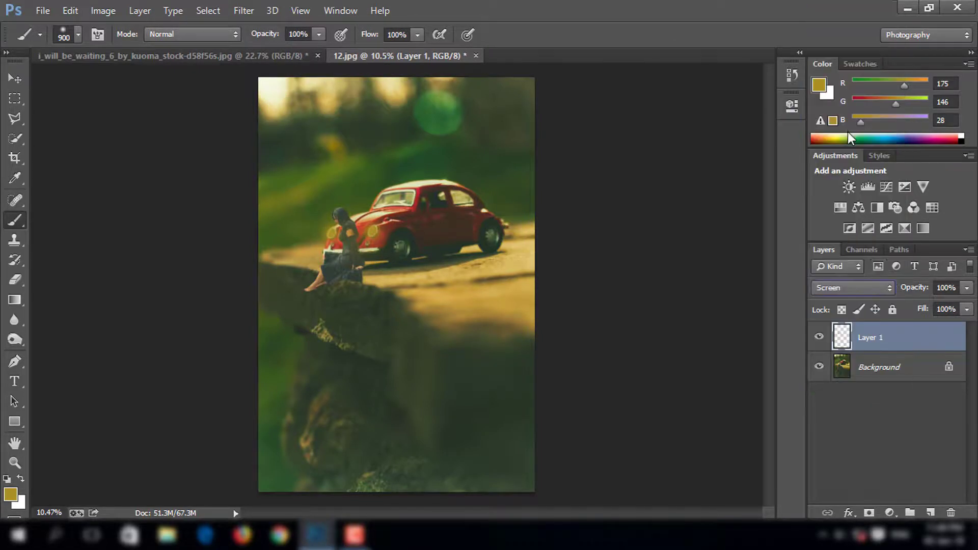
pyautogui.click(820, 337)
pyautogui.click(820, 338)
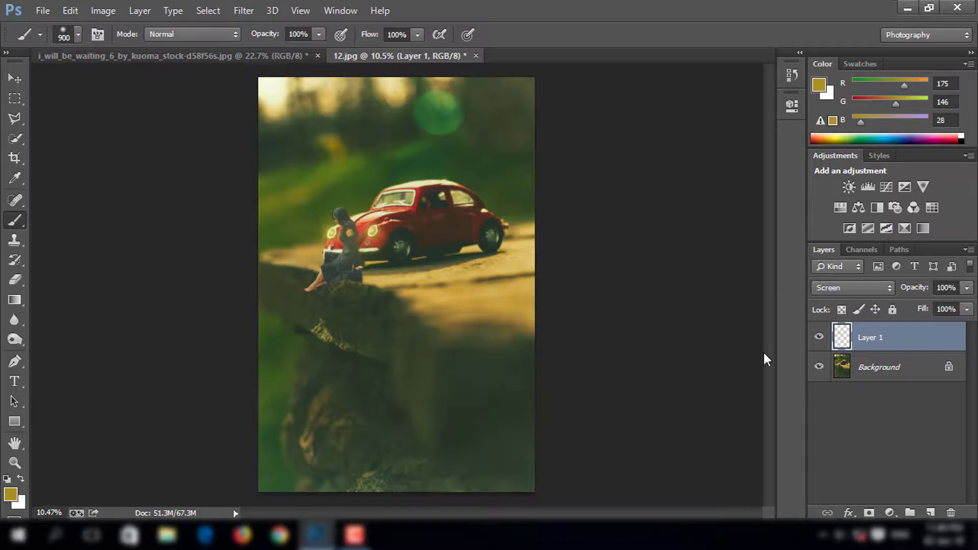
pyautogui.press('v')
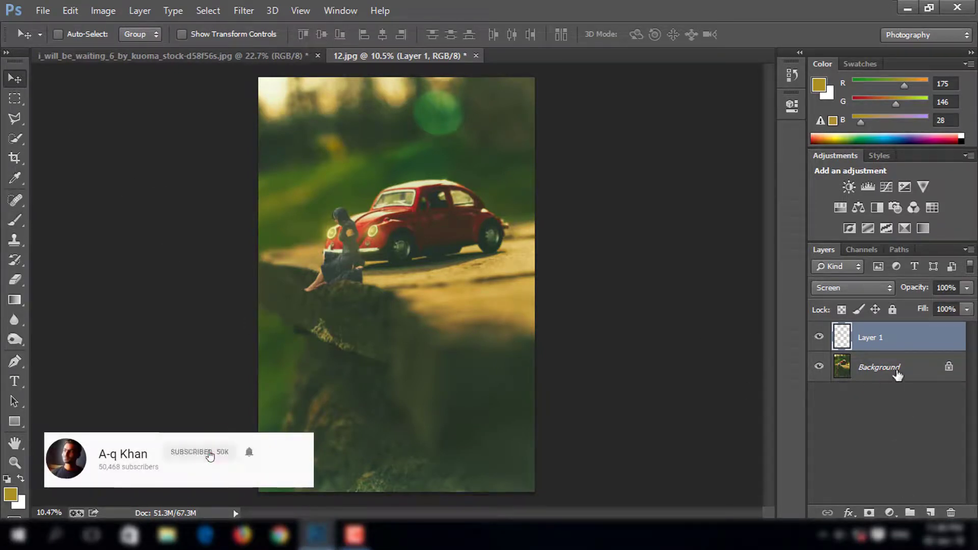
# Merge the glow into the background, duplicate it and burn the rock beneath the dress darker
pyautogui.press('Delete')
pyautogui.moveTo(886, 337); pyautogui.dragTo(934, 513)
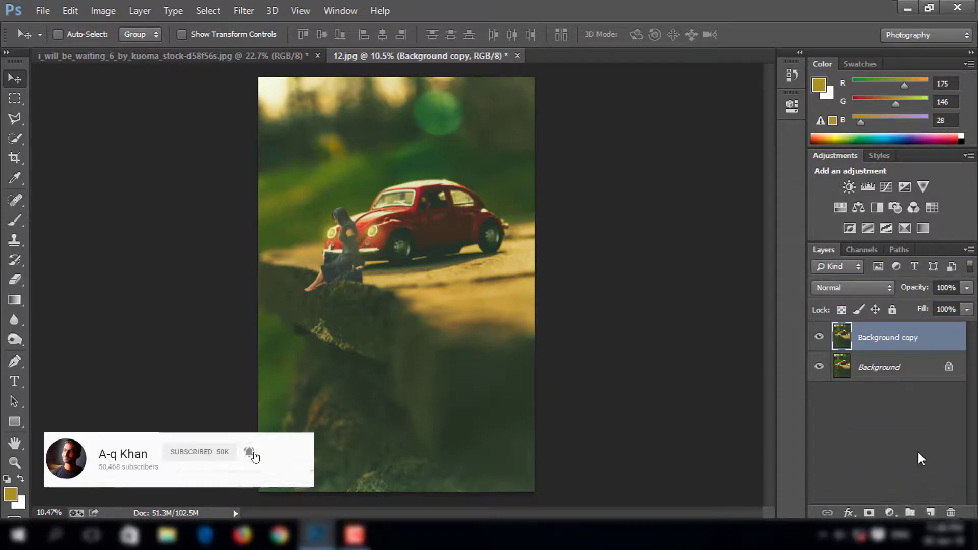
pyautogui.press('o')
pyautogui.scroll(3, 306, 294)
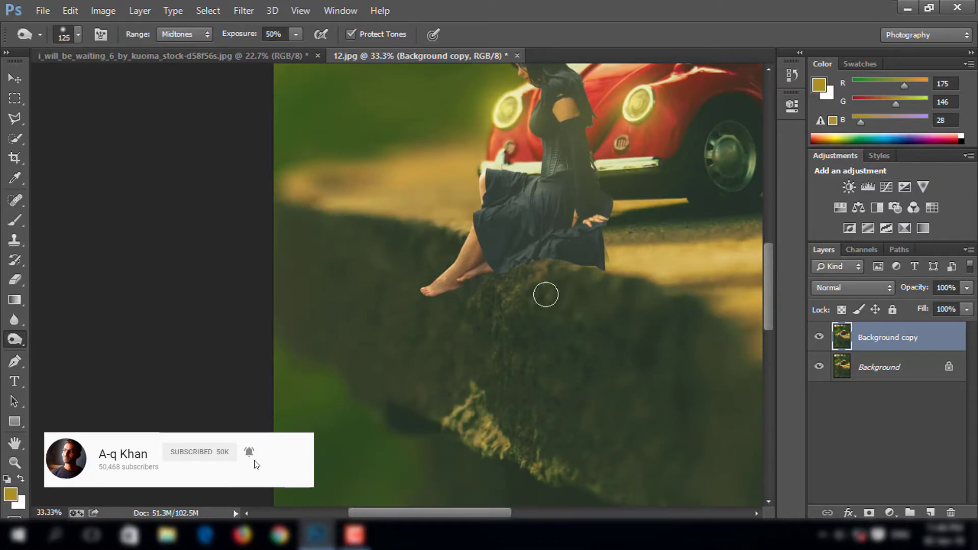
pyautogui.moveTo(545, 294)
pyautogui.mouseDown()
pyautogui.moveTo(545, 273)
pyautogui.moveTo(489, 286)
pyautogui.moveTo(467, 306)
pyautogui.moveTo(515, 277)
pyautogui.mouseUp()
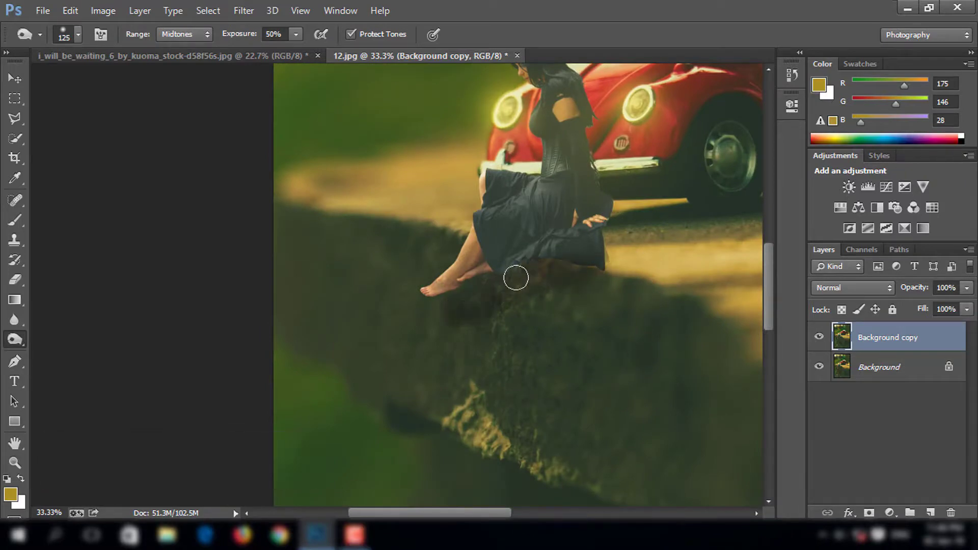
pyautogui.press('[')
pyautogui.press('[')
pyautogui.press('[')
pyautogui.moveTo(574, 255); pyautogui.dragTo(499, 311)
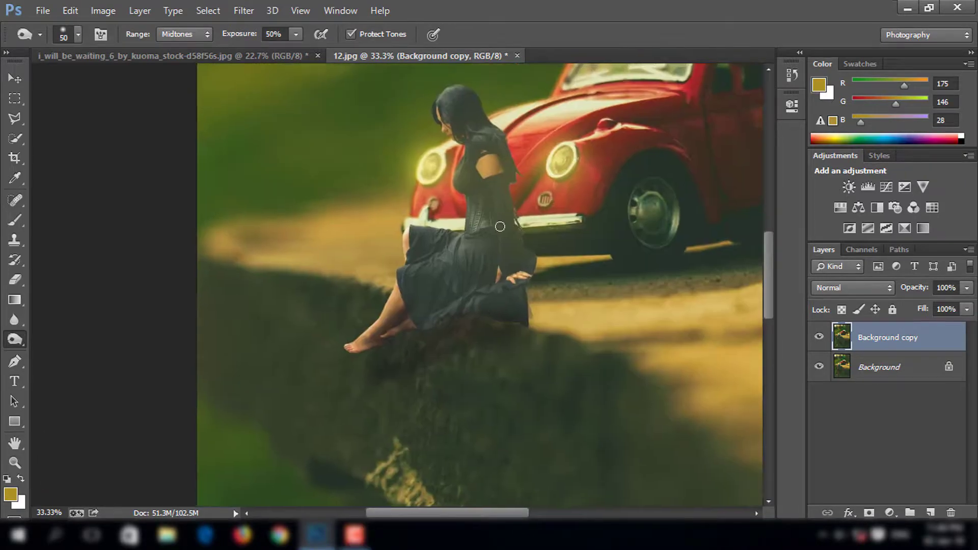
pyautogui.press(']')
pyautogui.press(']')
pyautogui.press(']')
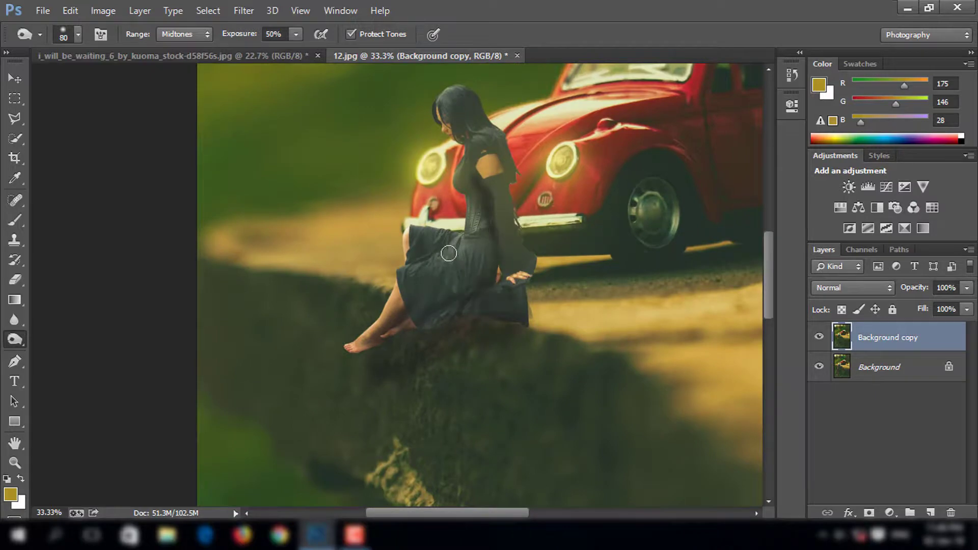
# Dodge the dress and both car headlights brighter with a size-250 brush
pyautogui.rightClick(15, 339)
pyautogui.click(76, 334)
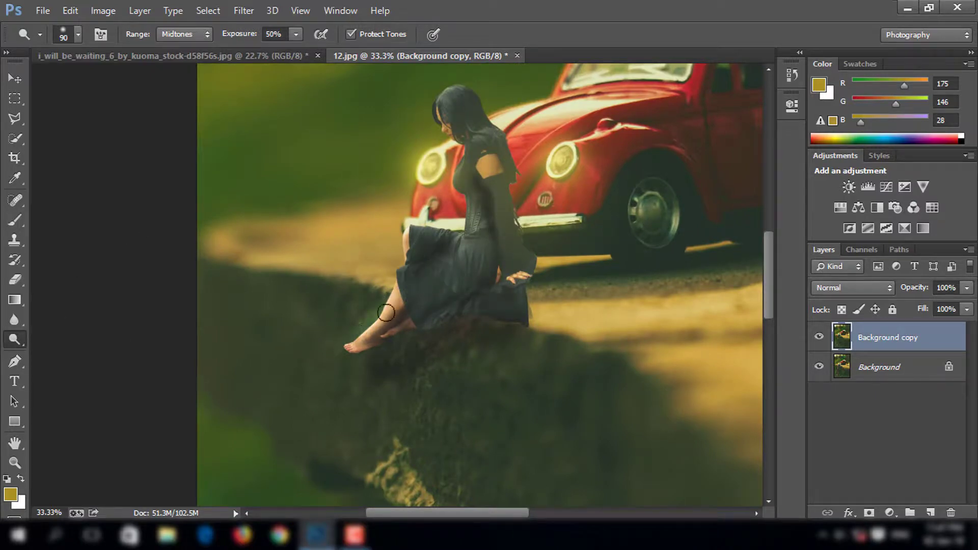
pyautogui.moveTo(393, 306); pyautogui.dragTo(385, 375)
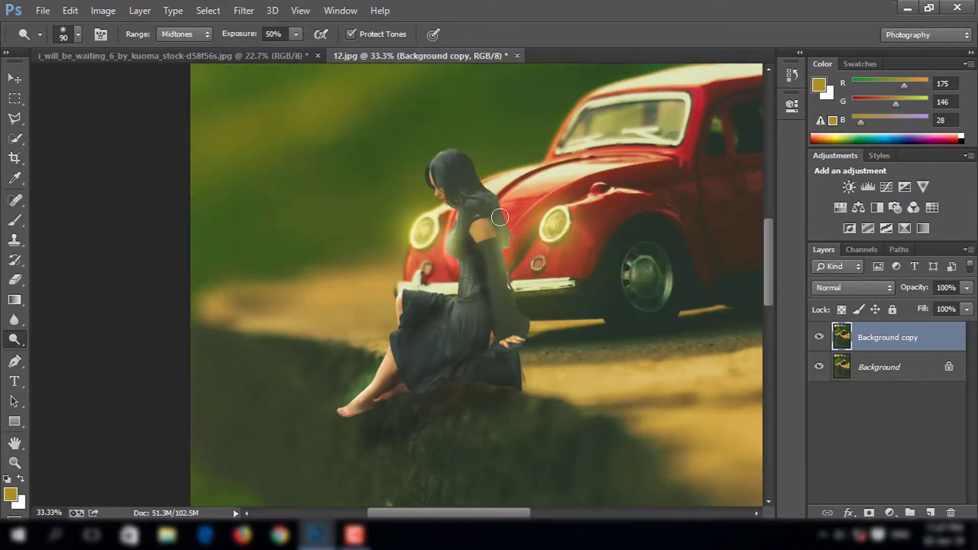
pyautogui.moveTo(420, 226); pyautogui.dragTo(428, 236)
pyautogui.moveTo(553, 219); pyautogui.dragTo(560, 227)
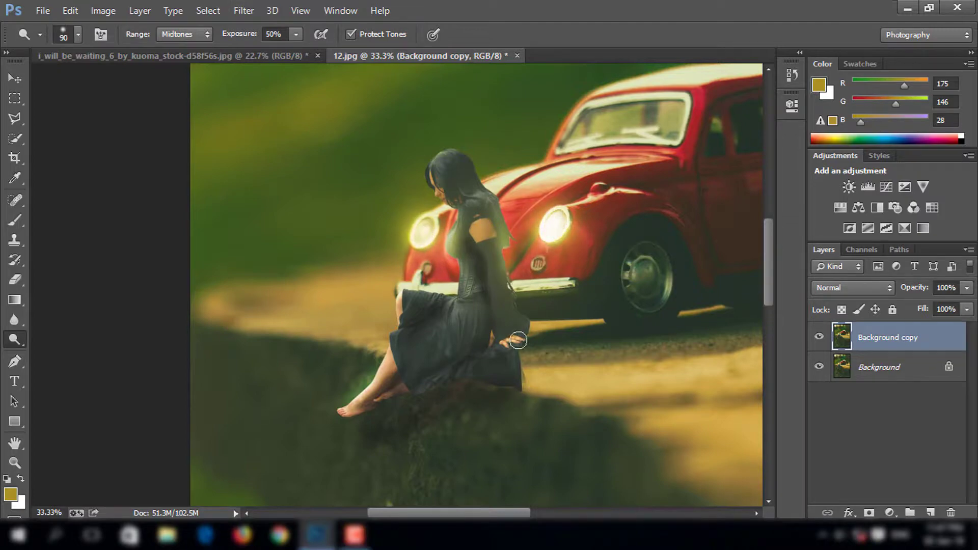
pyautogui.press(']')
pyautogui.press(']')
pyautogui.press(']')
pyautogui.moveTo(404, 349)
pyautogui.mouseDown()
pyautogui.moveTo(449, 332)
pyautogui.moveTo(465, 299)
pyautogui.moveTo(496, 306)
pyautogui.moveTo(485, 351)
pyautogui.mouseUp()
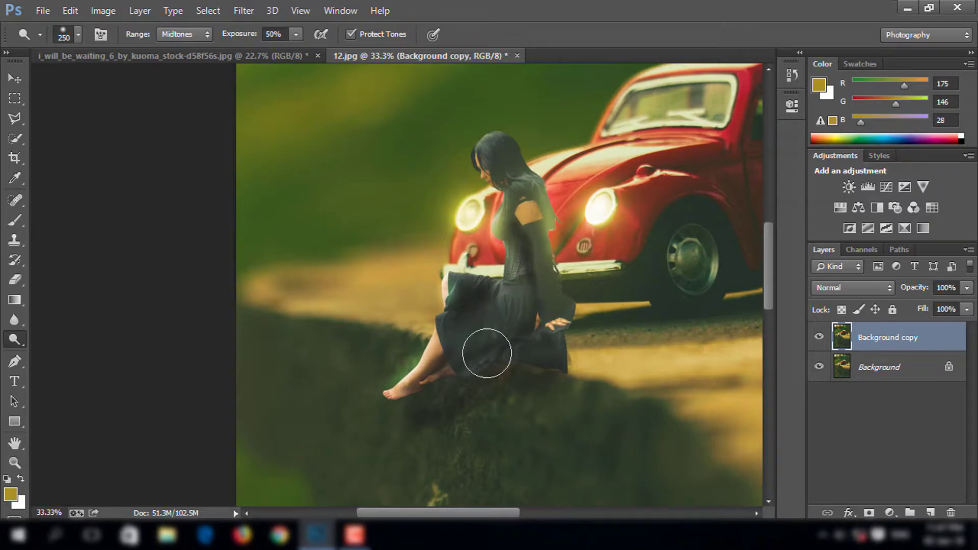
# Fit the image in view and lower the duplicate layer's opacity to 30%
pyautogui.hotkey('ctrl', '0')
pyautogui.press('v')
pyautogui.moveTo(966, 288); pyautogui.dragTo(912, 306)
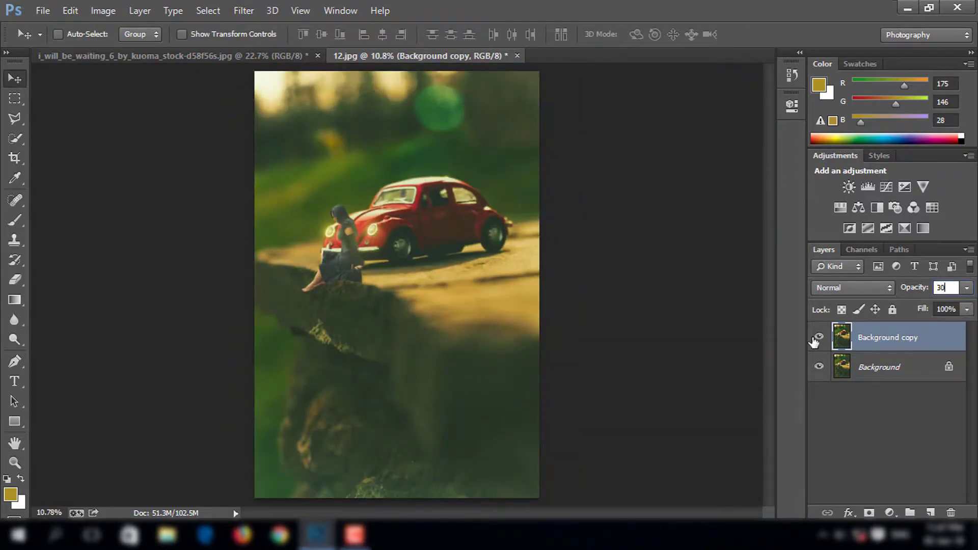
# Commit the duplicate at 30% opacity, add a new shadow layer, and brush-sample dark green from the rock
pyautogui.press('Return')
pyautogui.click(930, 512)
pyautogui.click(15, 229)
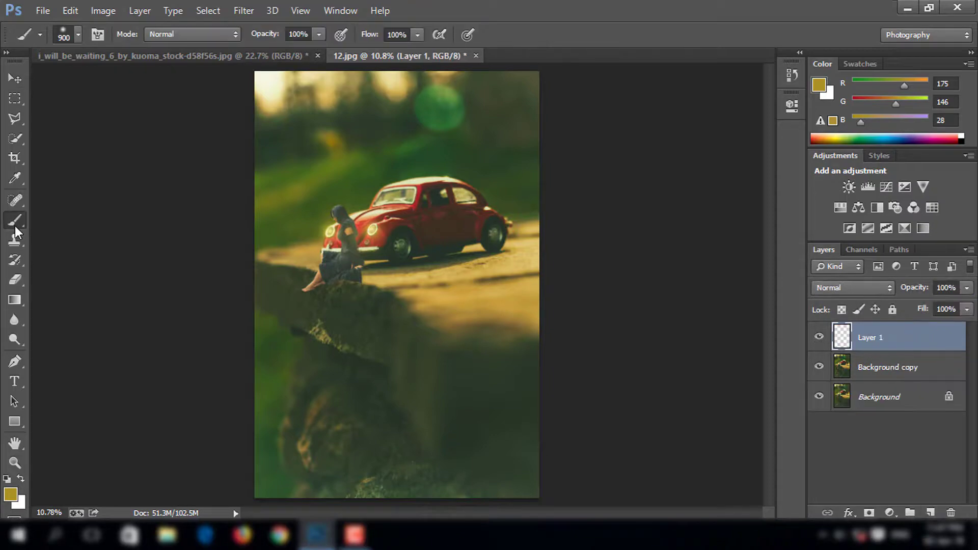
pyautogui.click(10, 494)
pyautogui.click(364, 274)
pyautogui.press('Return')
pyautogui.scroll(3, 301, 328)
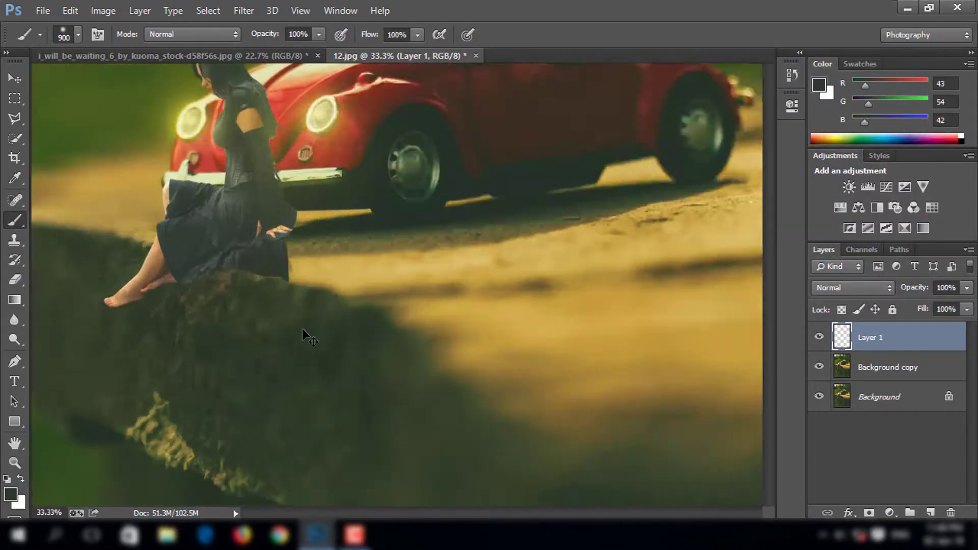
pyautogui.scroll(1, 403, 247)
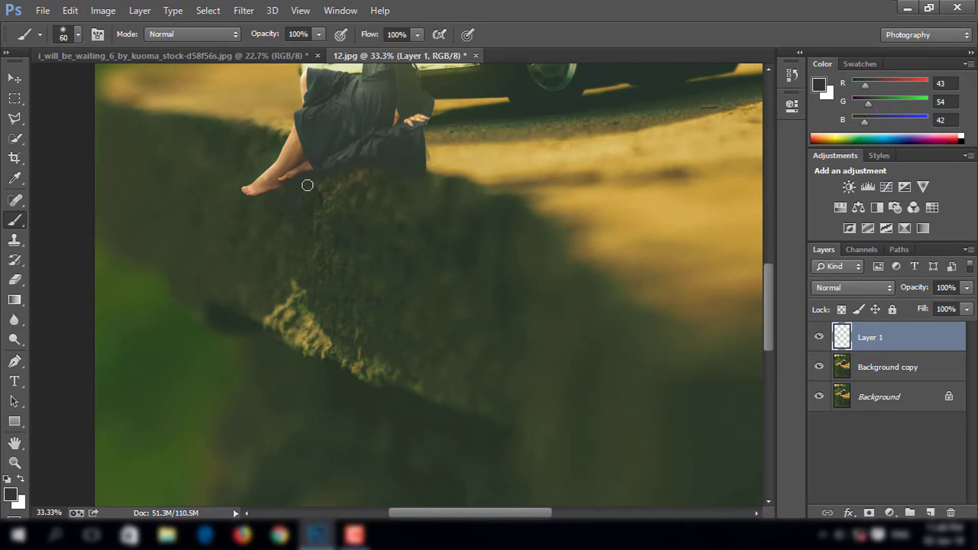
# Paint a soft shadow beneath the woman and set the shadow layer's fill to 62%
pyautogui.moveTo(395, 173); pyautogui.dragTo(497, 236)
pyautogui.click(966, 309)
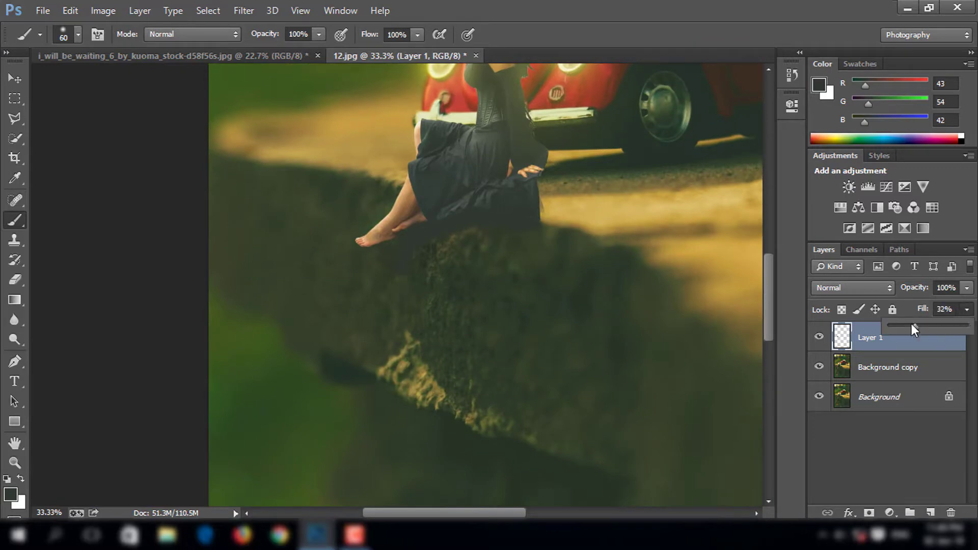
pyautogui.moveTo(912, 324); pyautogui.dragTo(916, 326)
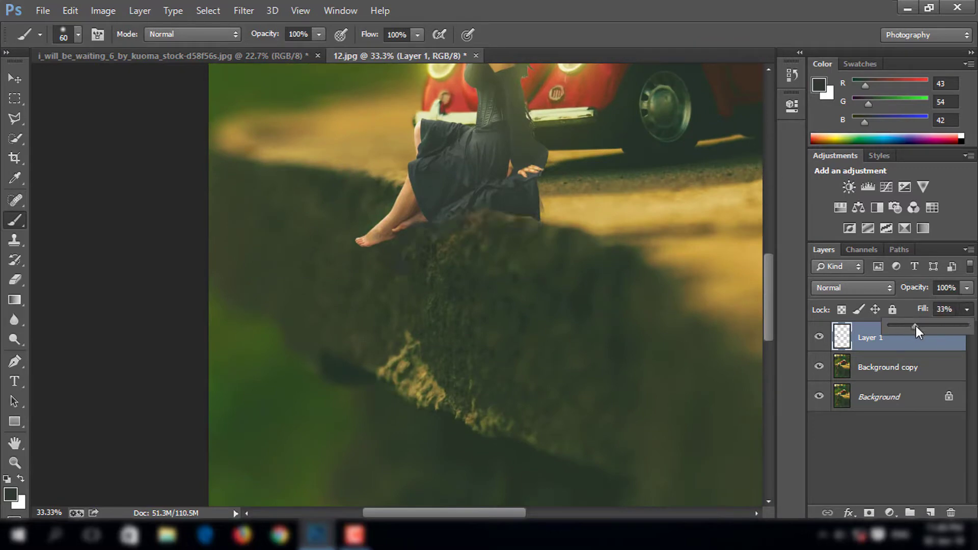
pyautogui.click(935, 351)
# Reset the painting colour to black and paint a dark shadow along the dress's lower edge
pyautogui.click(11, 493)
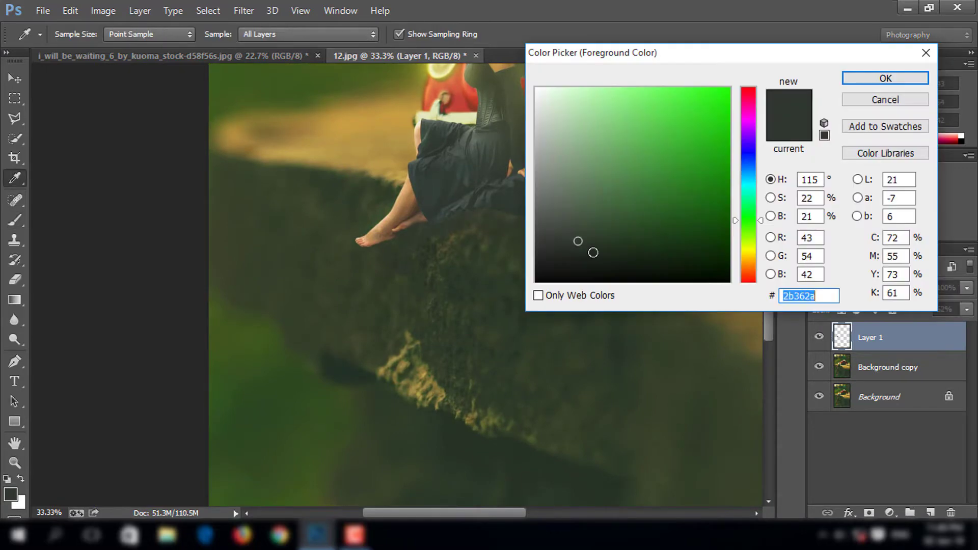
pyautogui.press('Escape')
pyautogui.press('d')
pyautogui.moveTo(518, 218)
pyautogui.mouseDown()
pyautogui.moveTo(465, 209)
pyautogui.moveTo(430, 227)
pyautogui.mouseUp()
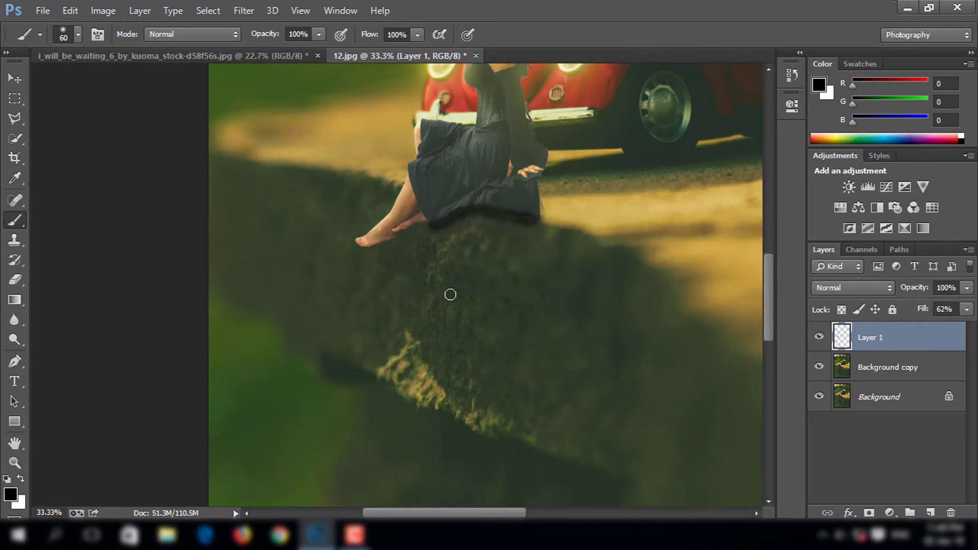
pyautogui.press('2')
pyautogui.press('6')
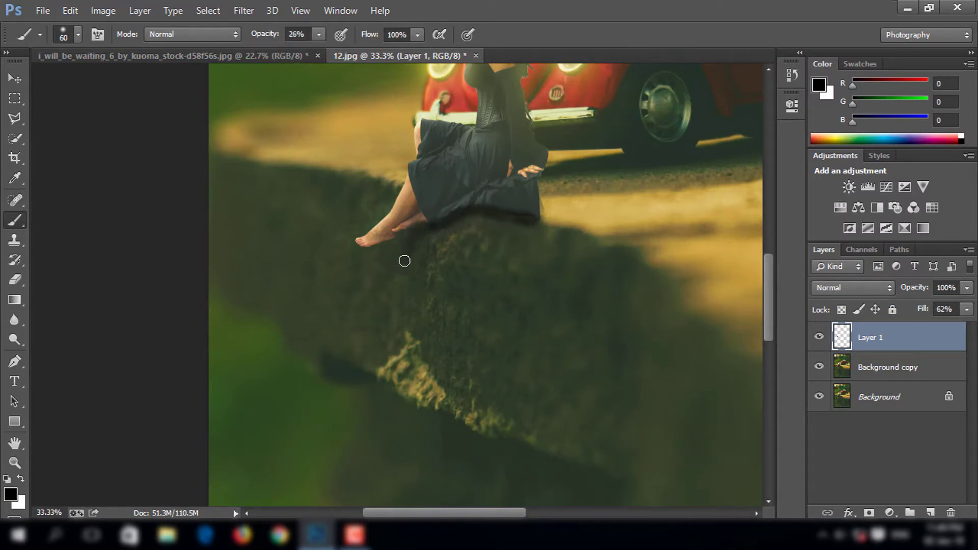
pyautogui.press('0')
# Fit the image in view and fade the shadow layer's fill to about 24% at full opacity
pyautogui.moveTo(967, 288); pyautogui.dragTo(925, 306)
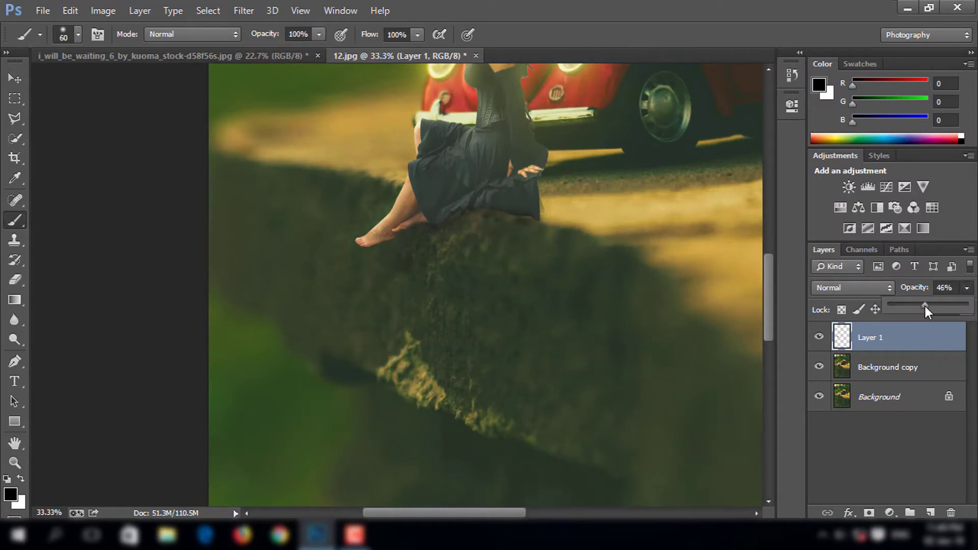
pyautogui.hotkey('ctrl', '0')
pyautogui.press('v')
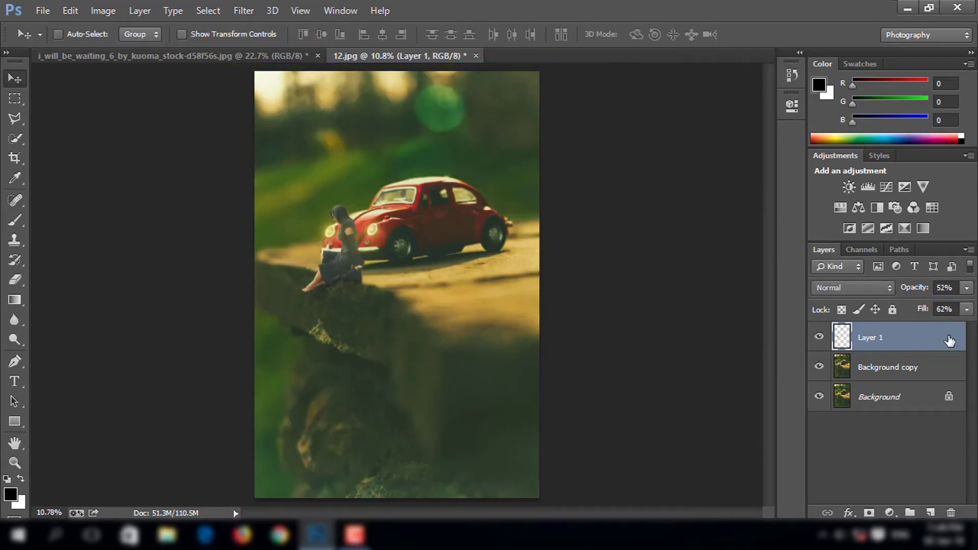
pyautogui.press('0')
pyautogui.moveTo(966, 309); pyautogui.dragTo(899, 330)
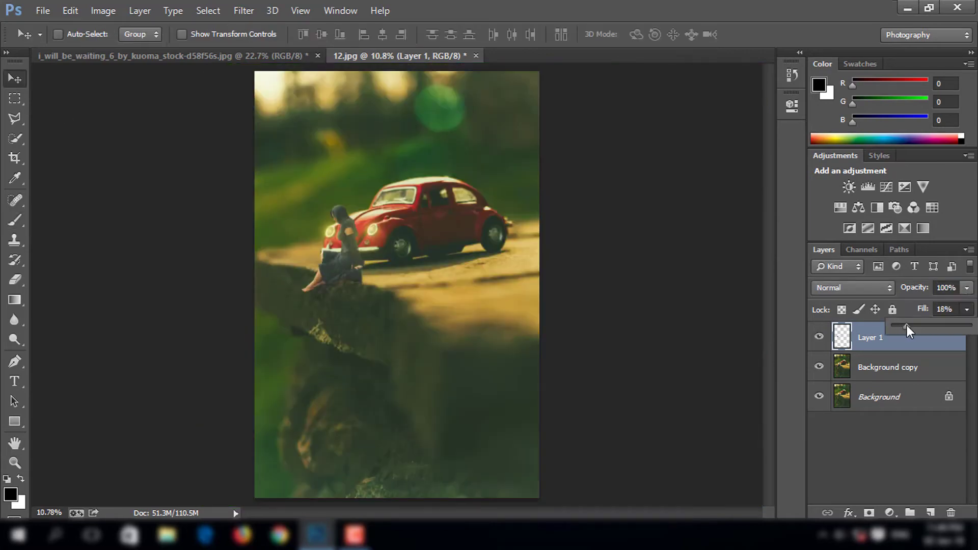